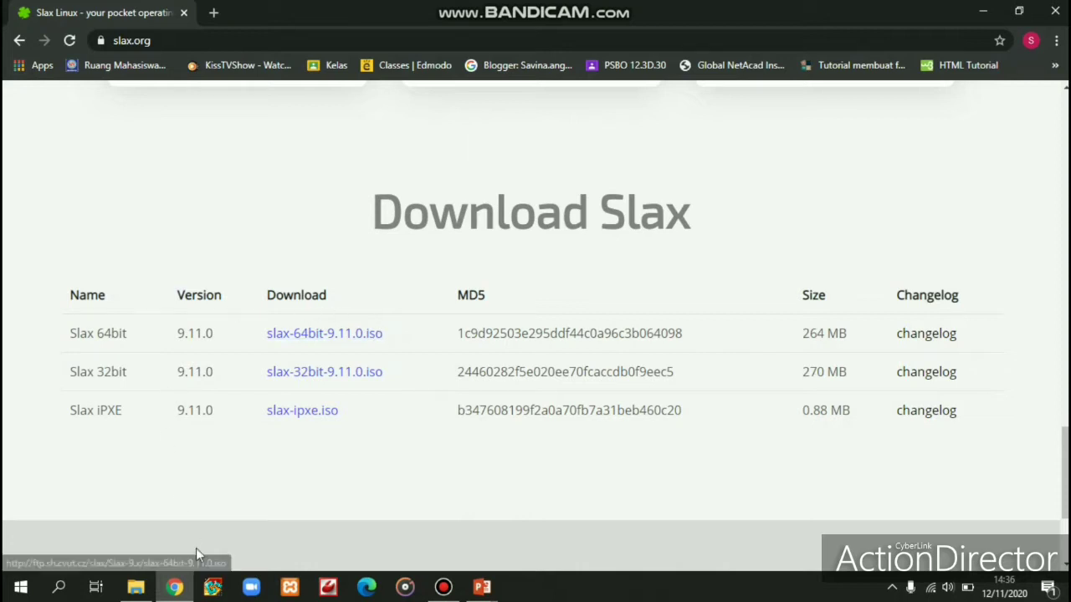
# Step: Switch to File Explorer and look through New Volume (D:) for the Slax ISO file
pyautogui.click(134, 588)
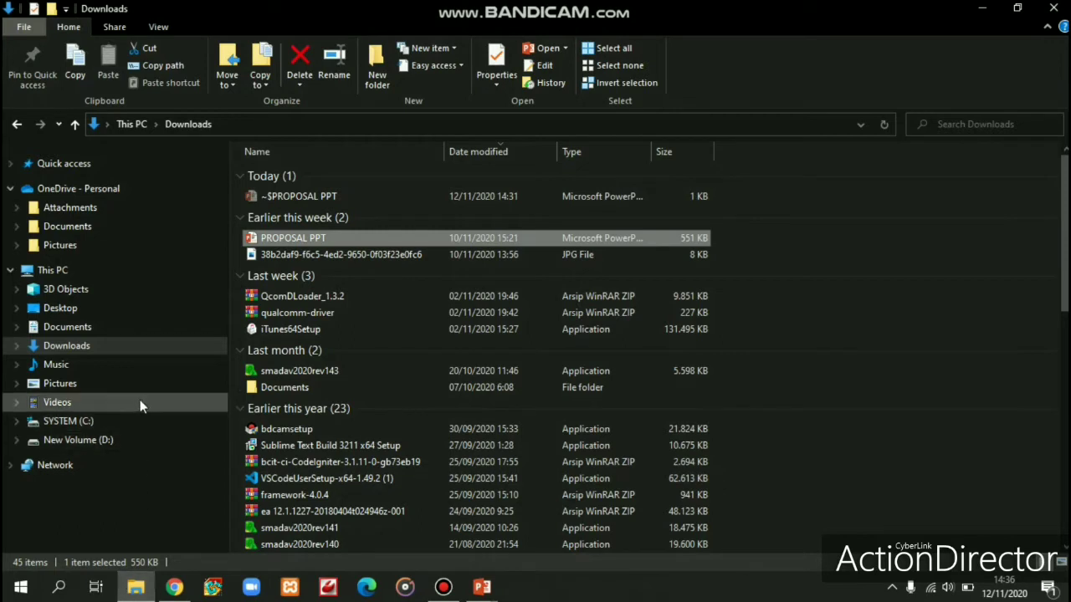
pyautogui.click(78, 439)
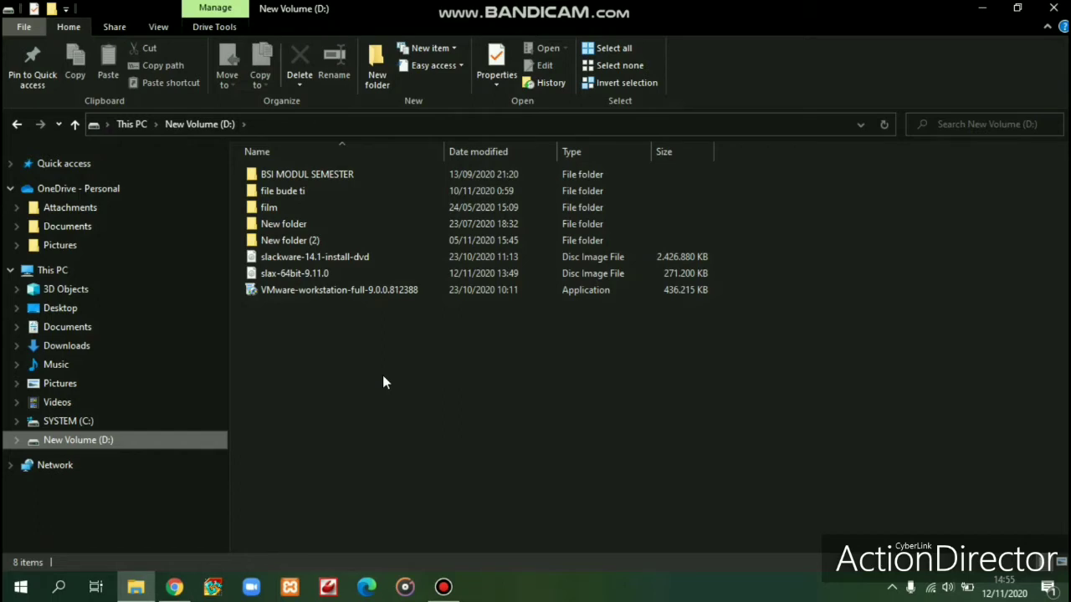
pyautogui.click(984, 9)
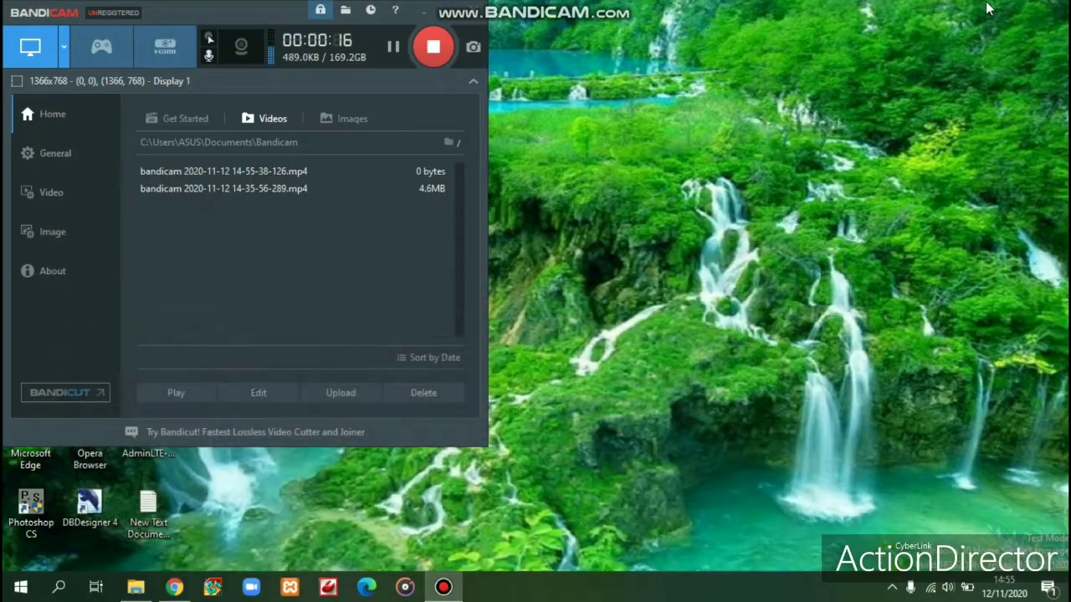
# Step: Open VMware Workstation and start a new virtual machine with the Typical configuration
pyautogui.click(449, 18)
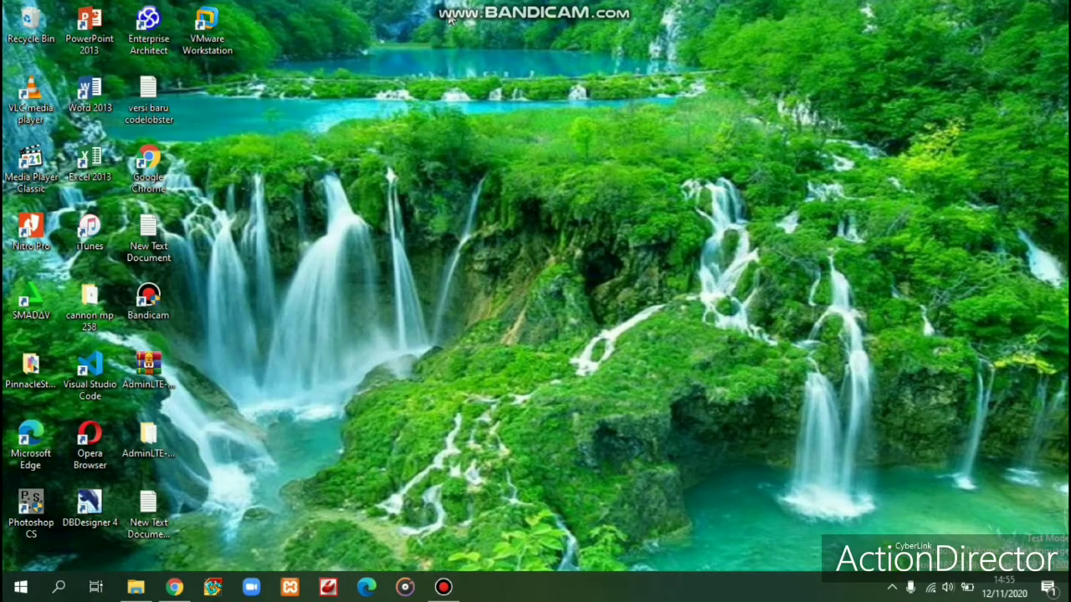
pyautogui.doubleClick(207, 32)
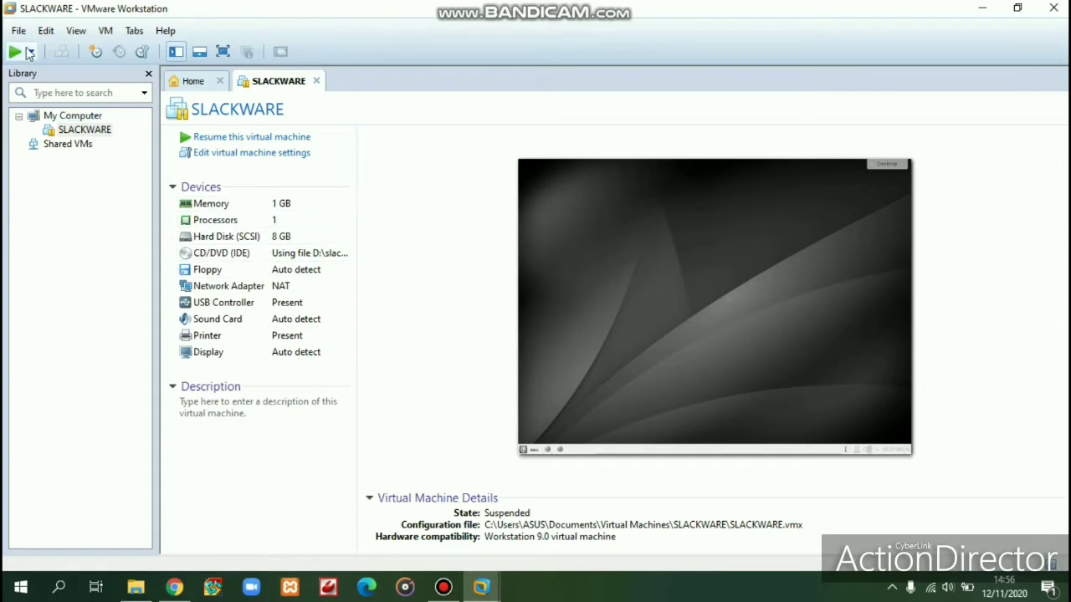
pyautogui.click(19, 32)
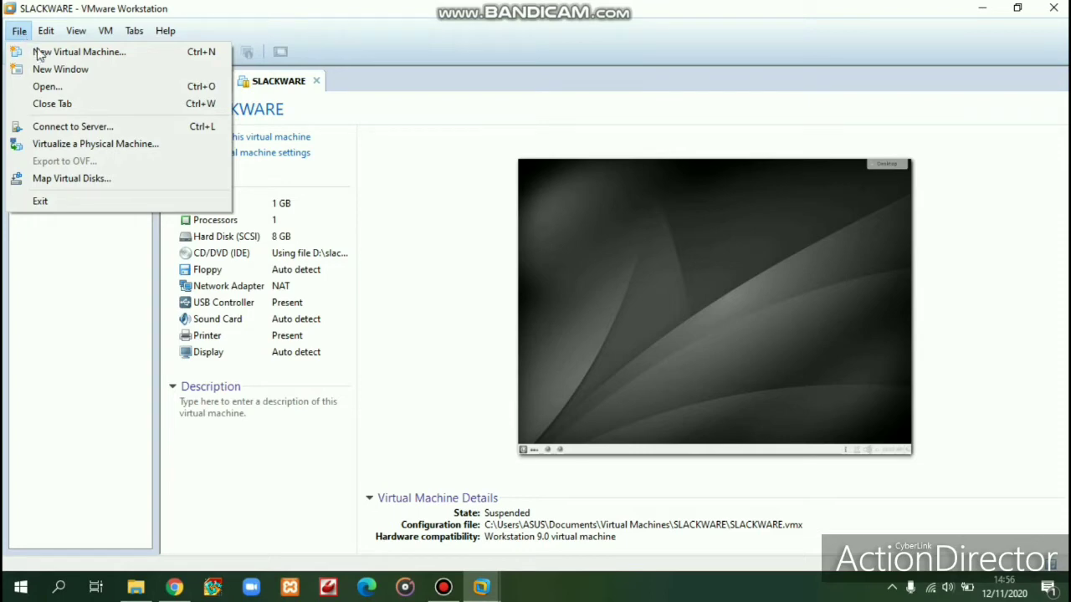
pyautogui.click(40, 53)
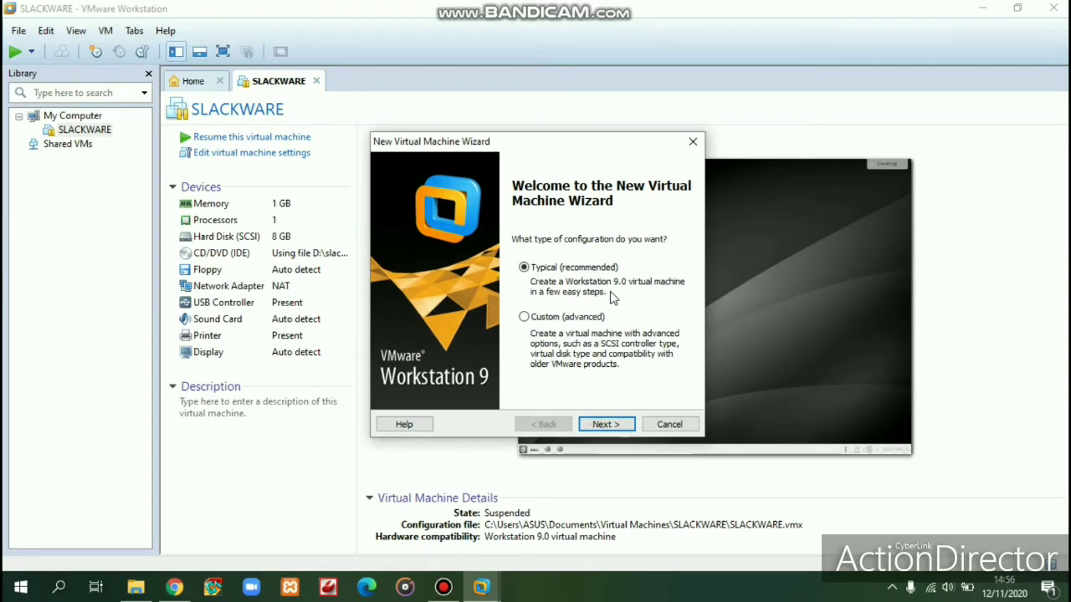
pyautogui.click(619, 425)
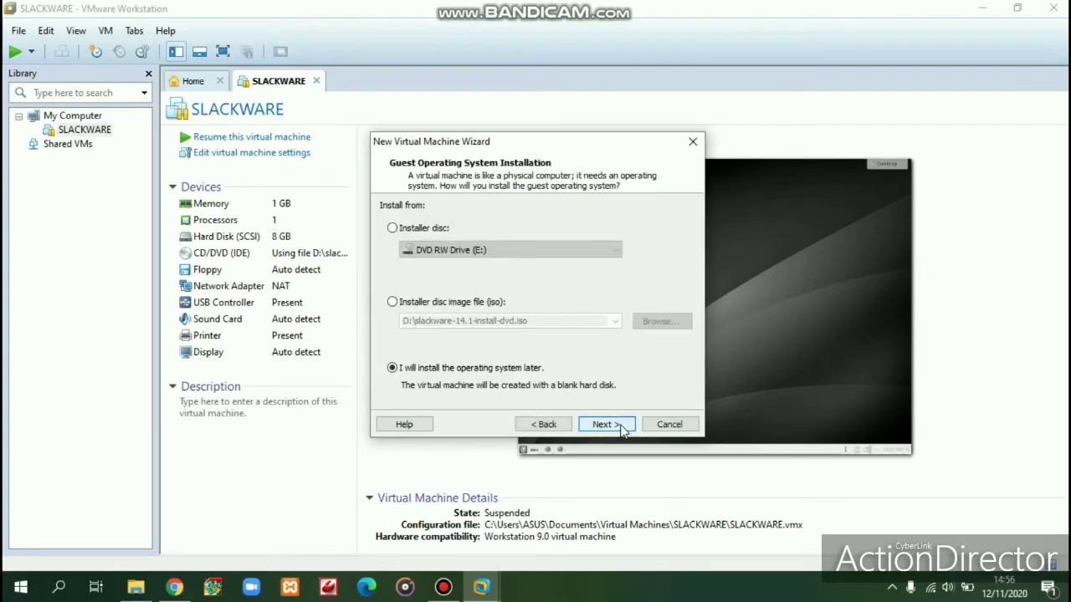
# Step: Use the disc image slax-64bit-9.11.0.iso from New Volume (D:) as the installation source
pyautogui.click(437, 306)
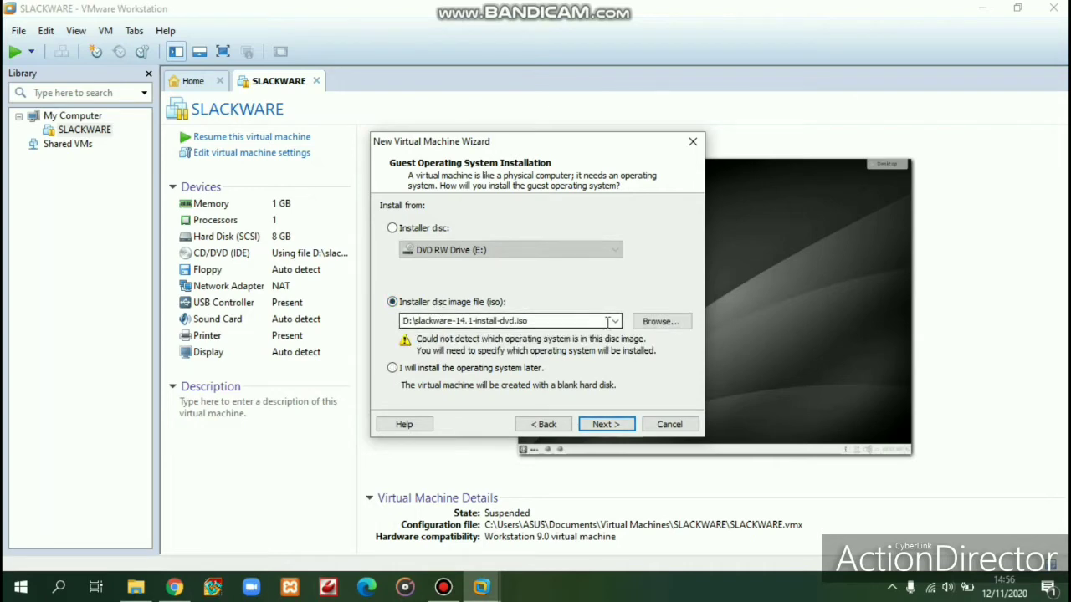
pyautogui.click(667, 324)
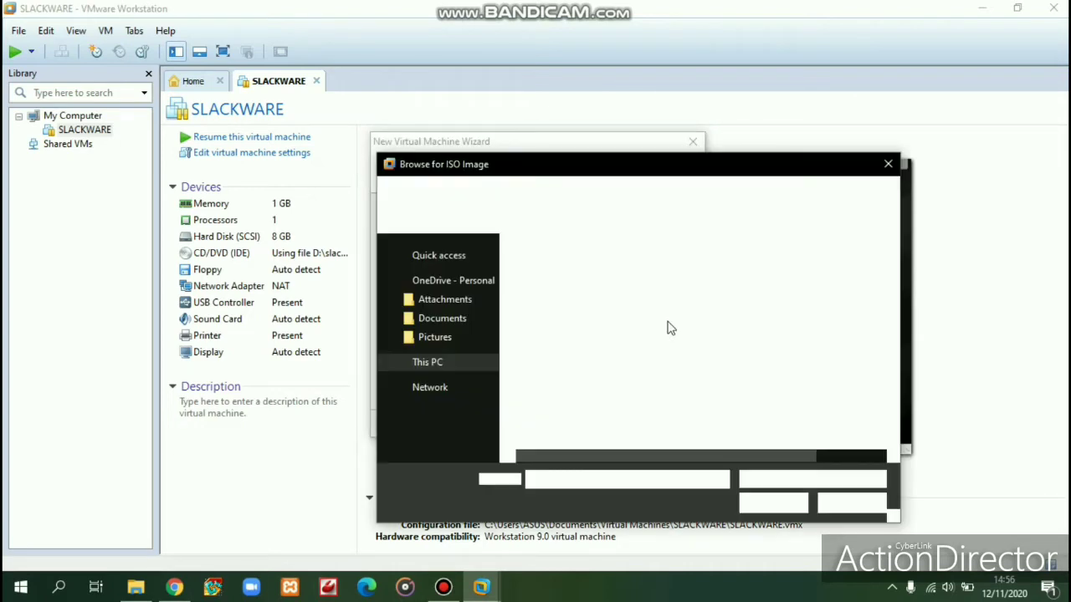
pyautogui.click(599, 366)
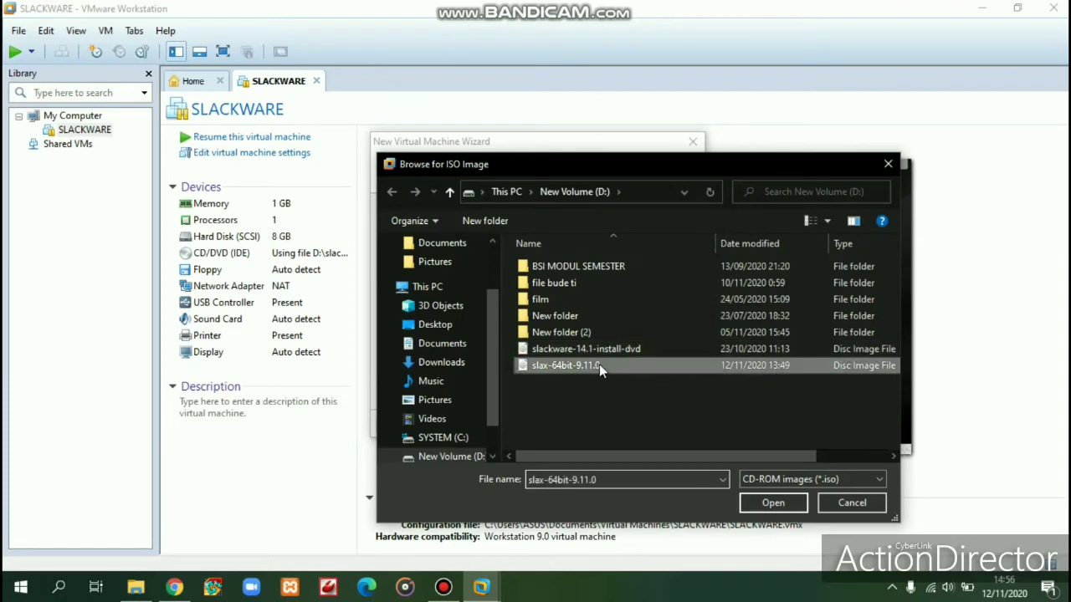
pyautogui.click(777, 505)
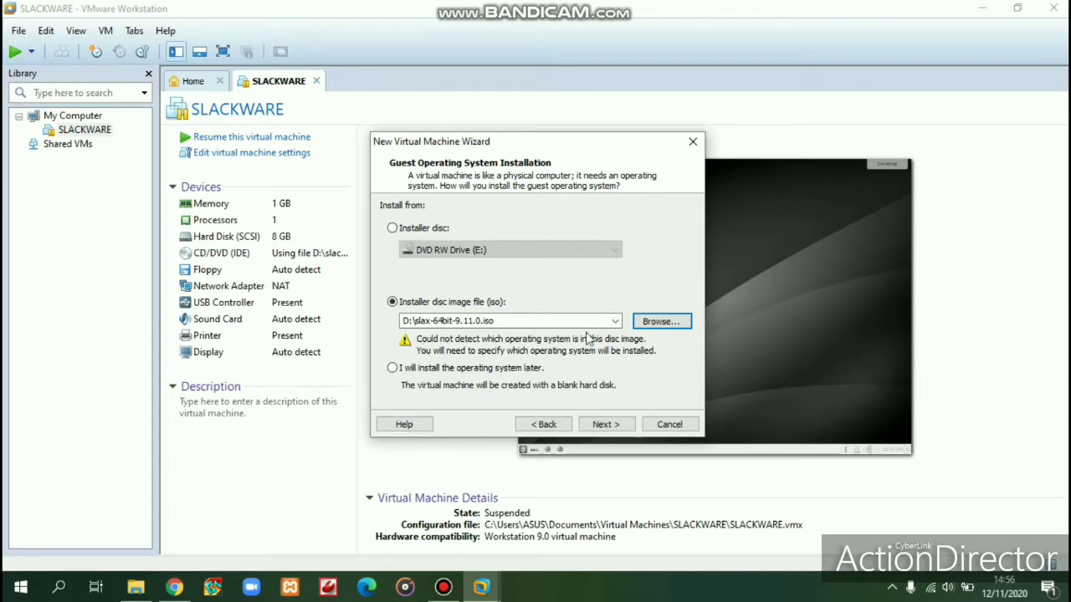
pyautogui.click(617, 426)
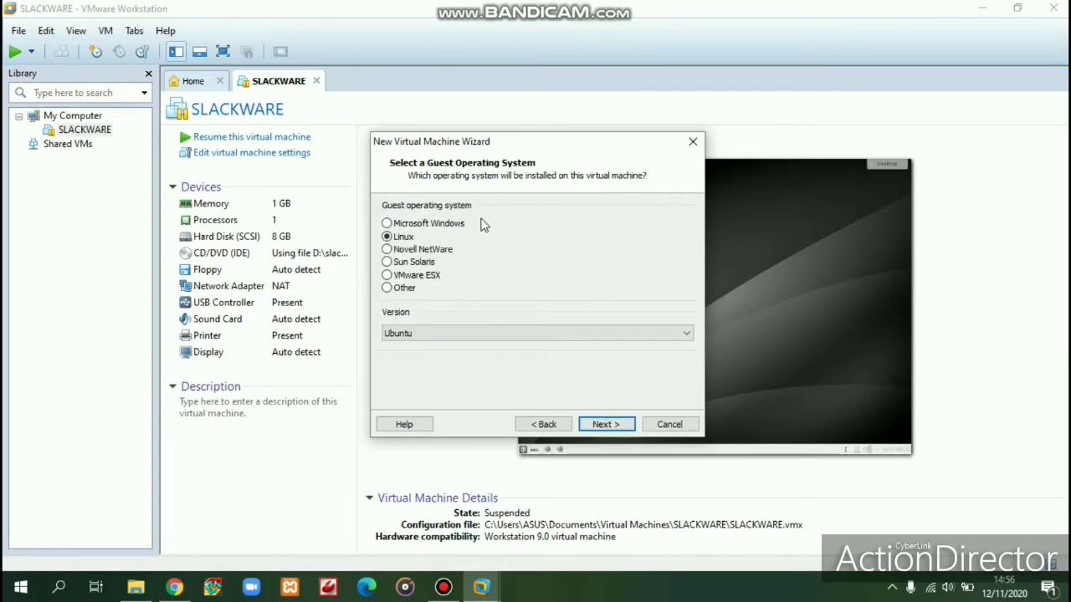
# Step: Set the Linux guest operating system version to Debian 6 64-bit
pyautogui.click(471, 334)
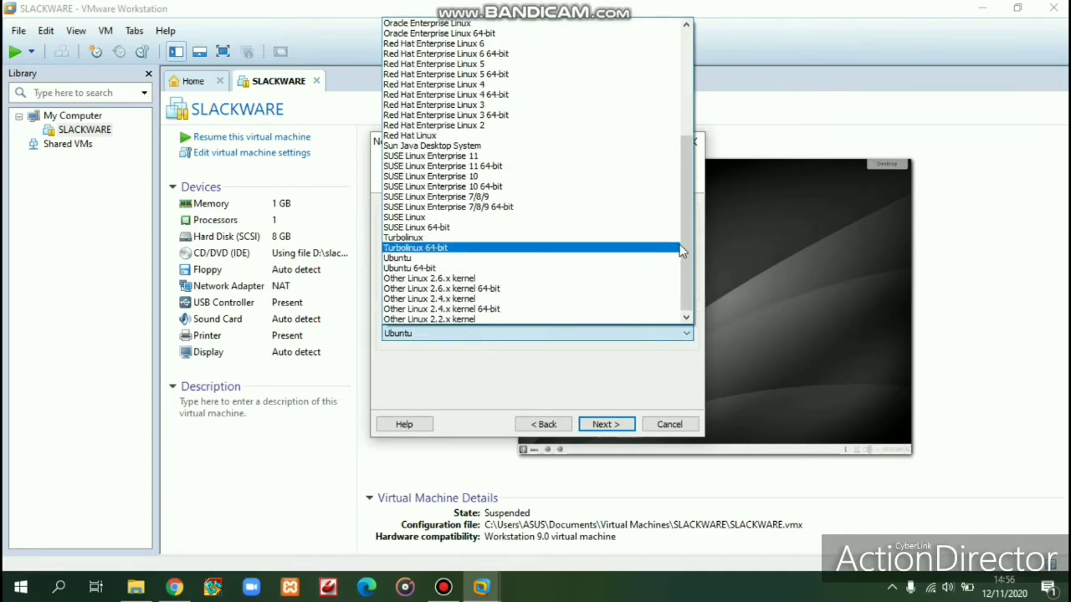
pyautogui.moveTo(685, 243); pyautogui.dragTo(703, 140)
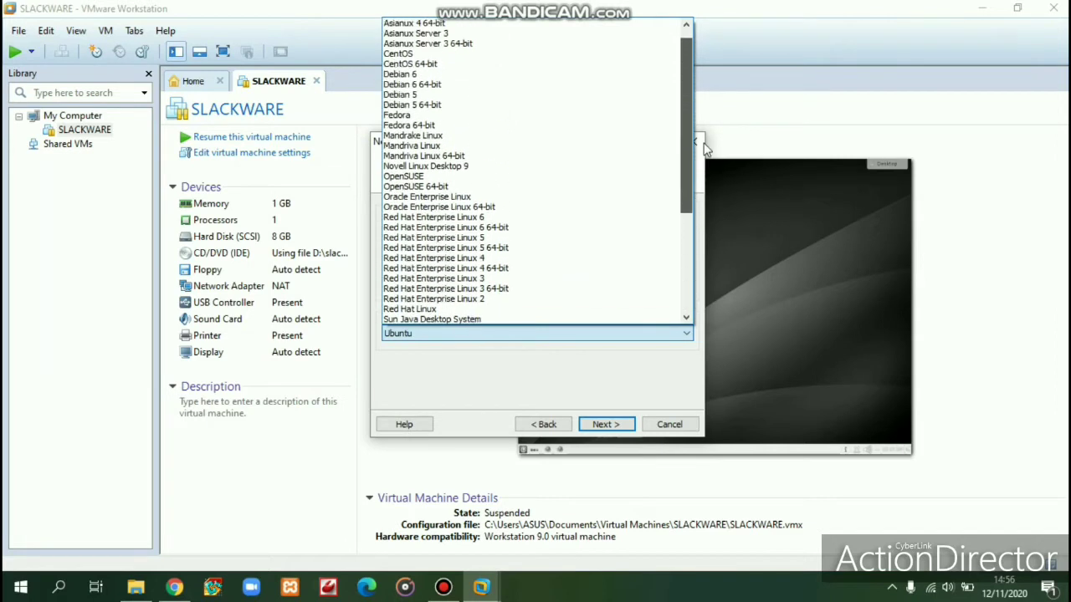
pyautogui.click(492, 85)
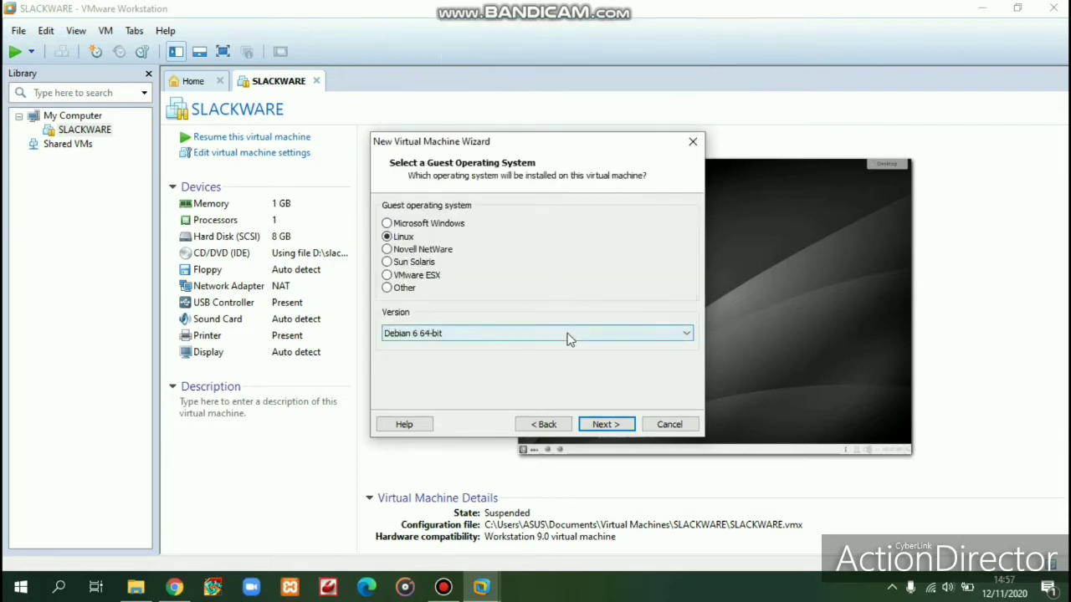
pyautogui.click(604, 425)
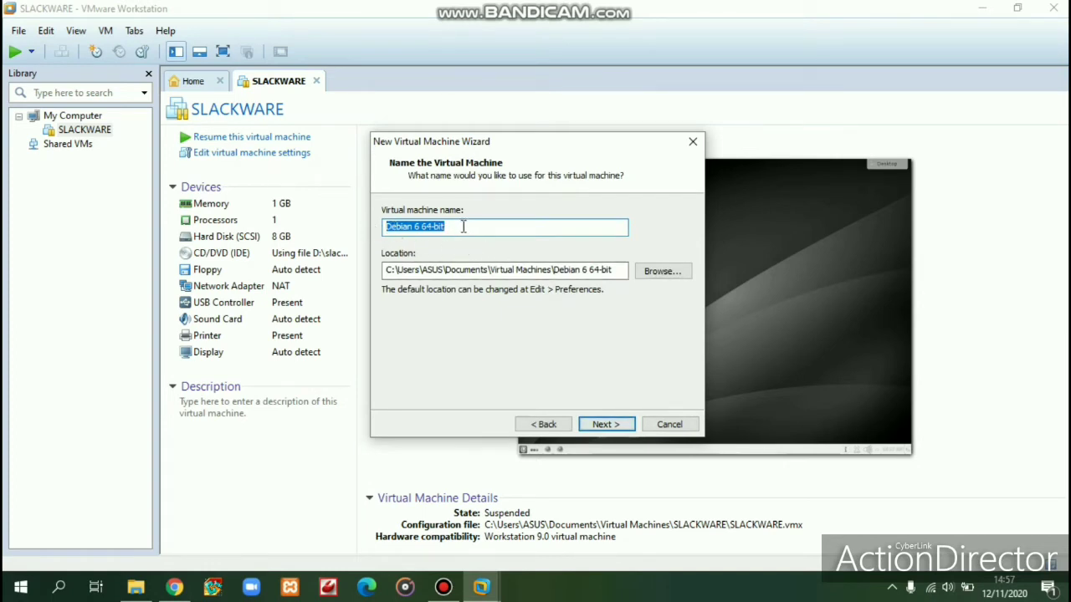
# Step: Name the virtual machine SLAX and store its virtual disk as a single file
pyautogui.write('SLA')
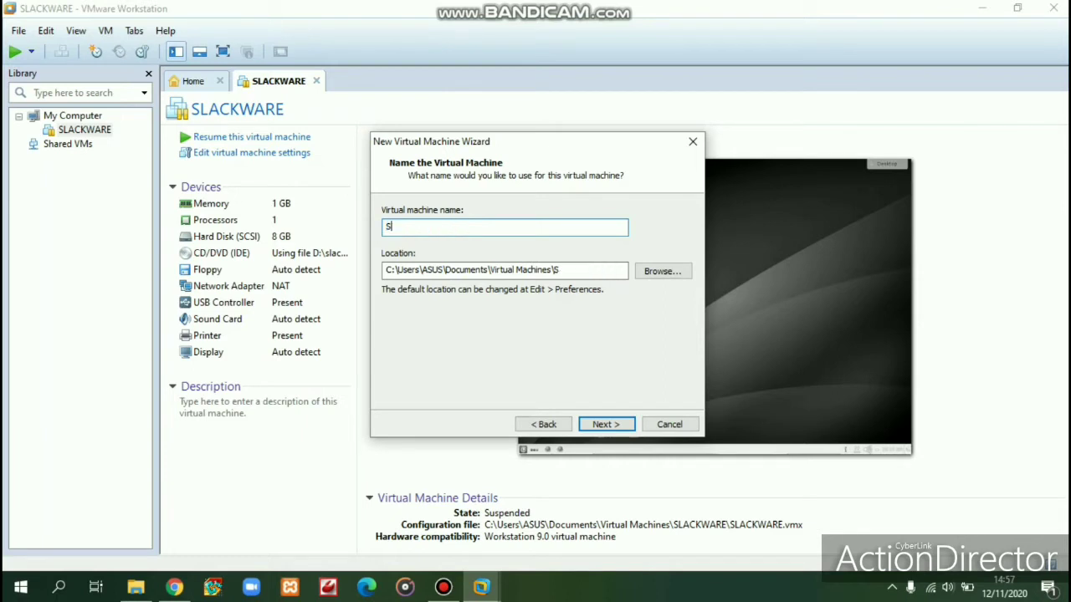
pyautogui.write('X')
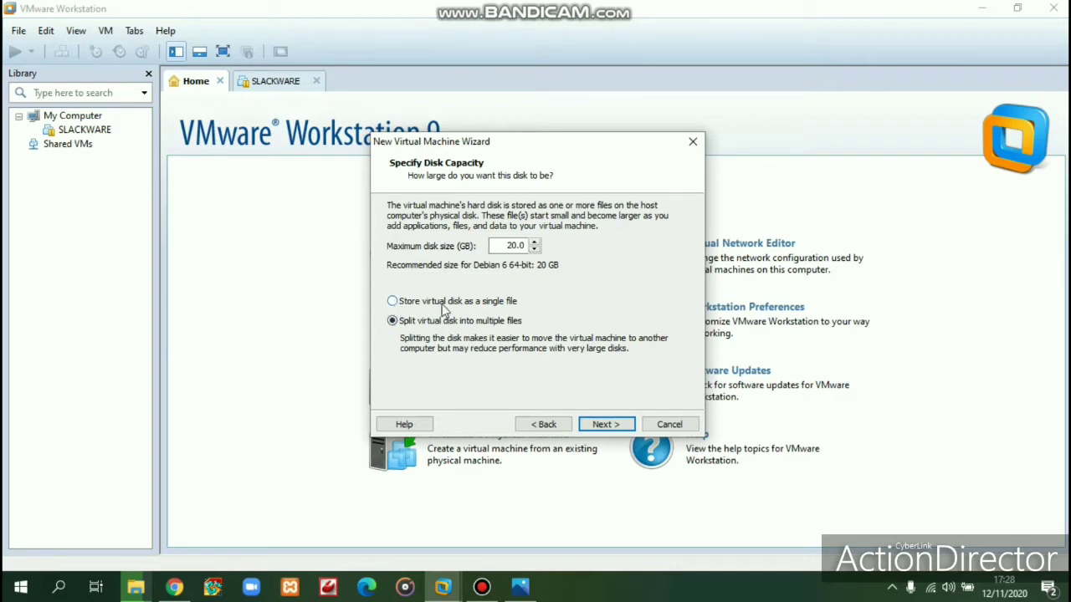
pyautogui.click(395, 303)
pyautogui.click(621, 429)
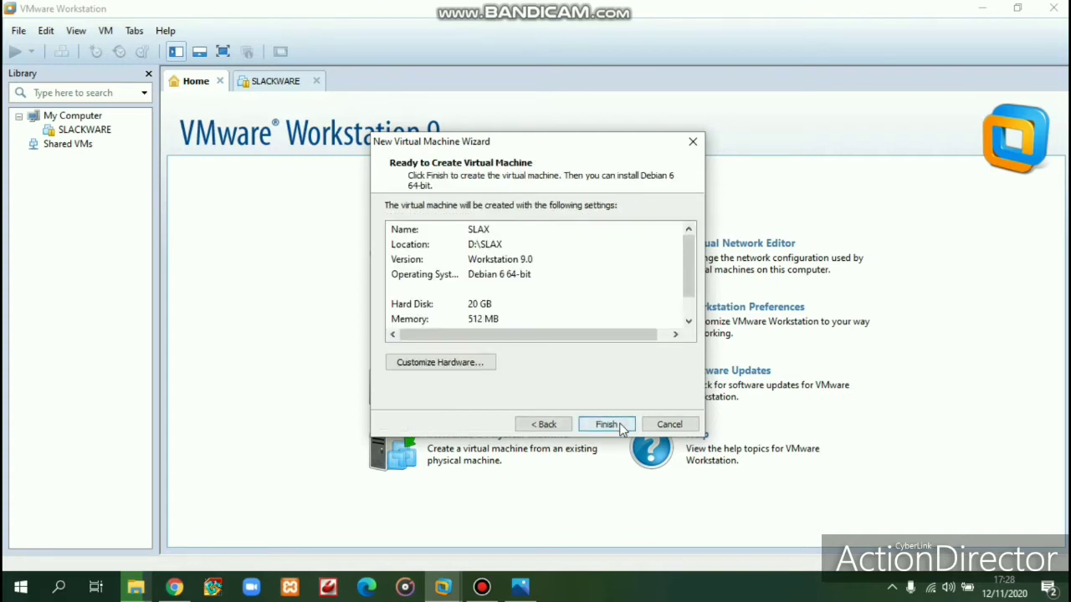
# Step: Review the summary, finish creating the SLAX virtual machine and power it on
pyautogui.moveTo(692, 296)
pyautogui.mouseDown()
pyautogui.moveTo(693, 317)
pyautogui.moveTo(689, 289)
pyautogui.mouseUp()
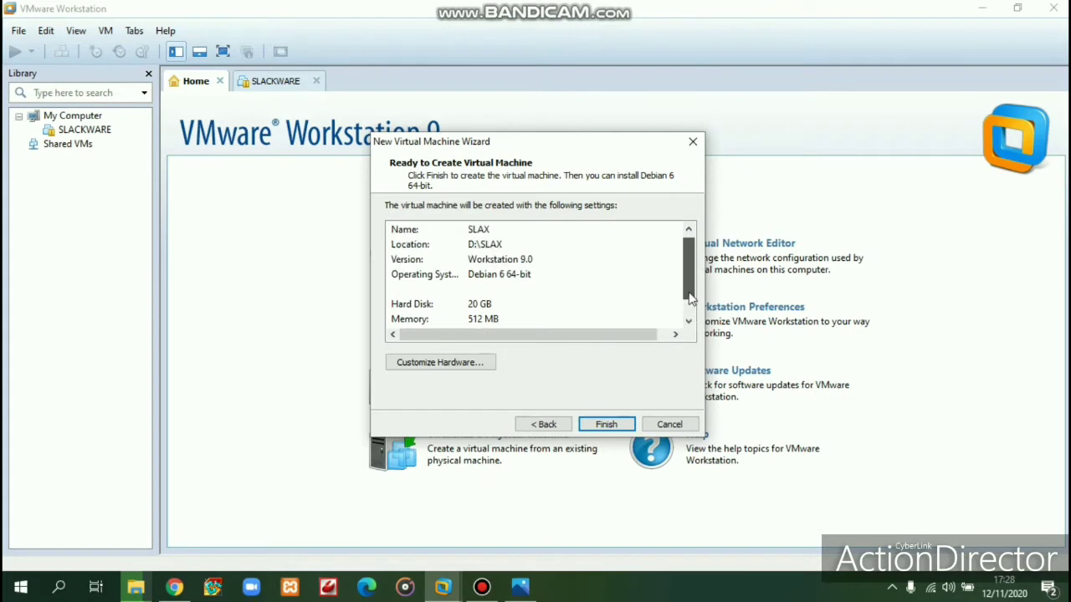
pyautogui.click(606, 425)
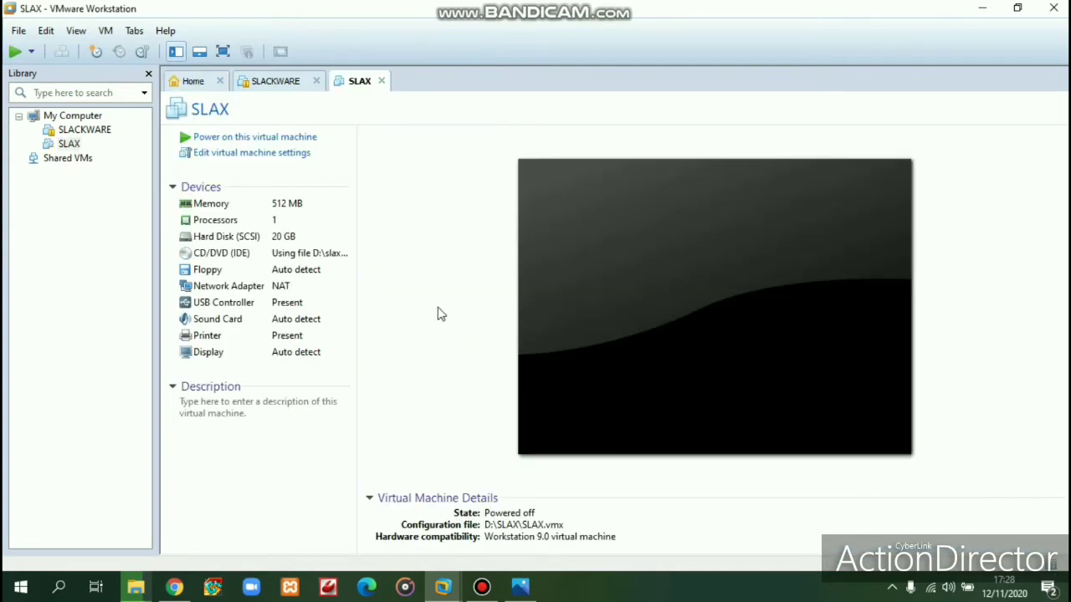
pyautogui.click(253, 139)
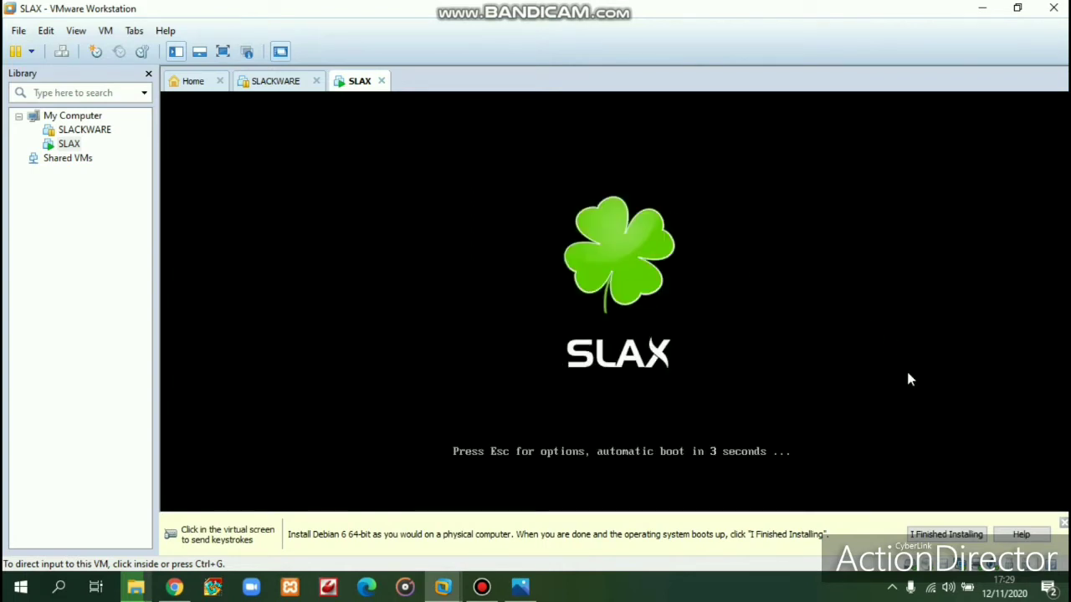
# Step: Mark the guest system installation as finished and postpone the VMware Tools reminder
pyautogui.click(939, 535)
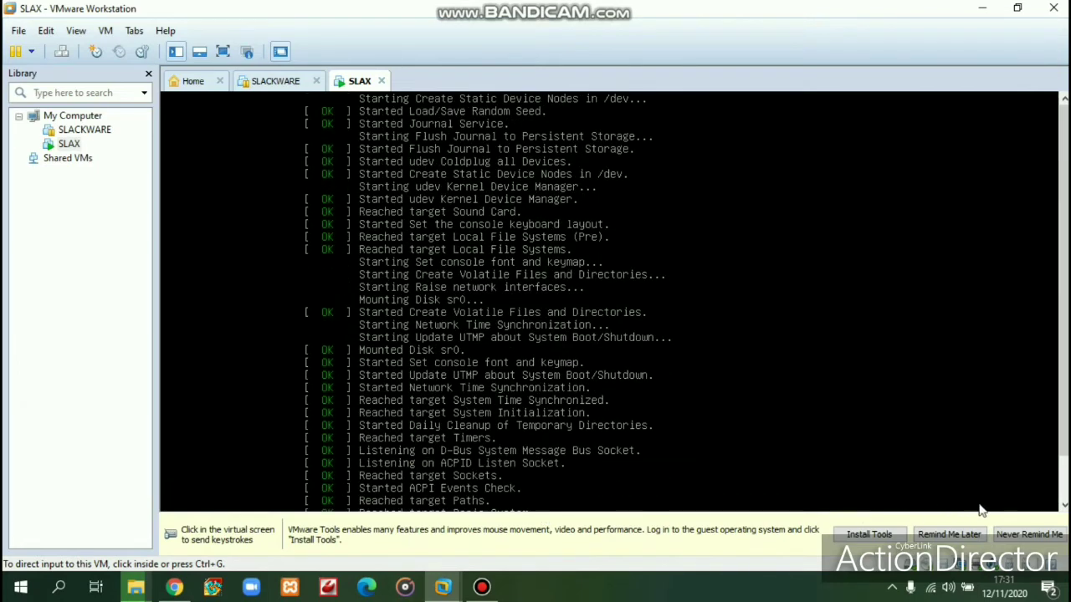
pyautogui.click(975, 540)
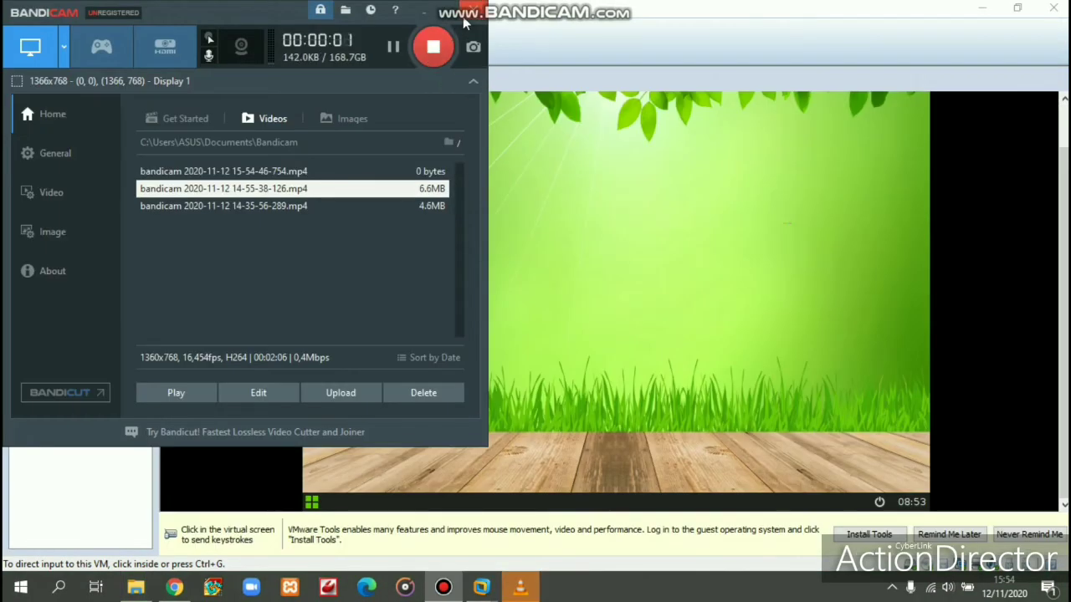
pyautogui.click(423, 12)
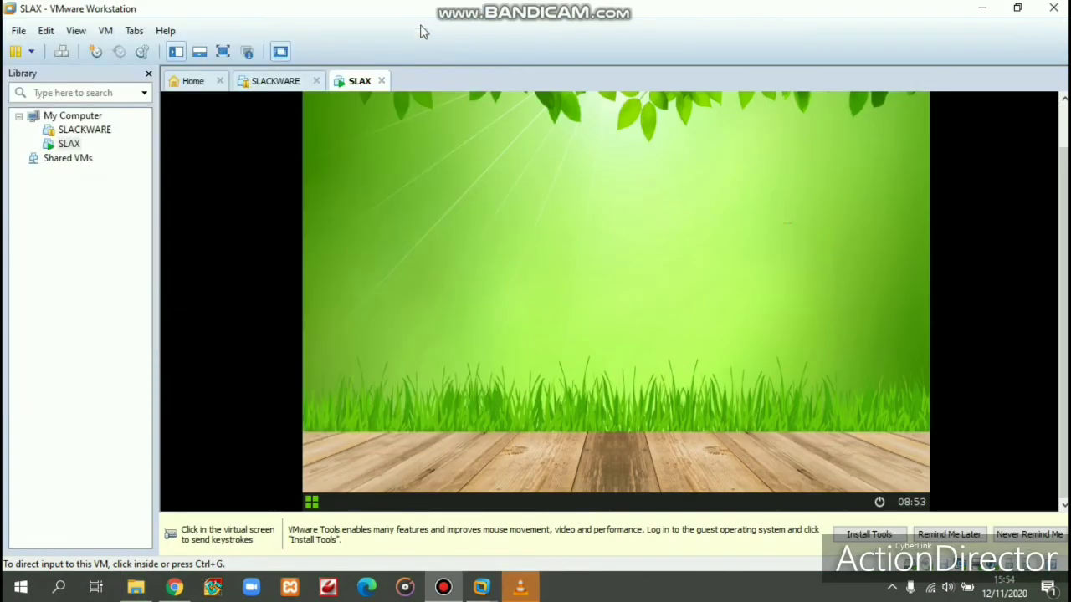
pyautogui.click(427, 248)
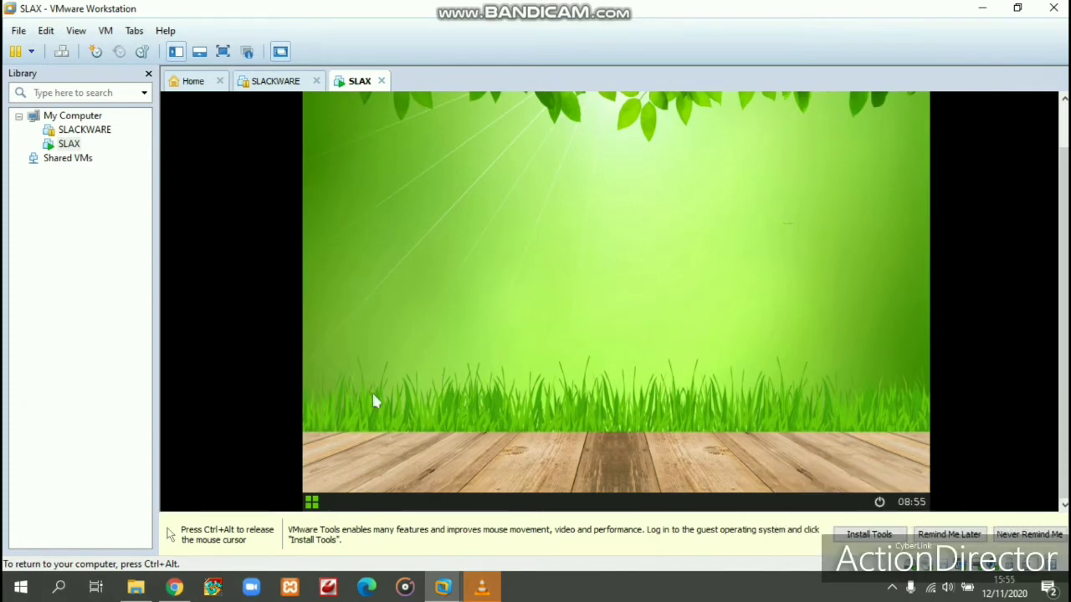
pyautogui.hotkey('ctrl', 'alt')
pyautogui.click(341, 419)
pyautogui.hotkey('ctrl', 'alt')
pyautogui.click(332, 465)
pyautogui.hotkey('ctrl', 'alt')
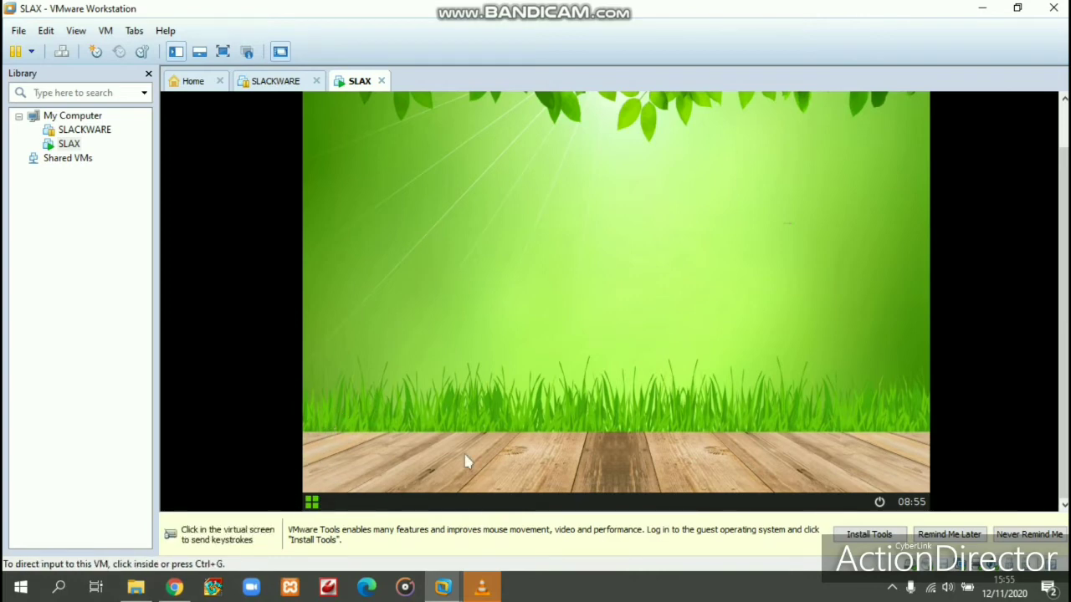
pyautogui.click(466, 461)
pyautogui.hotkey('ctrl', 'alt')
pyautogui.click(921, 509)
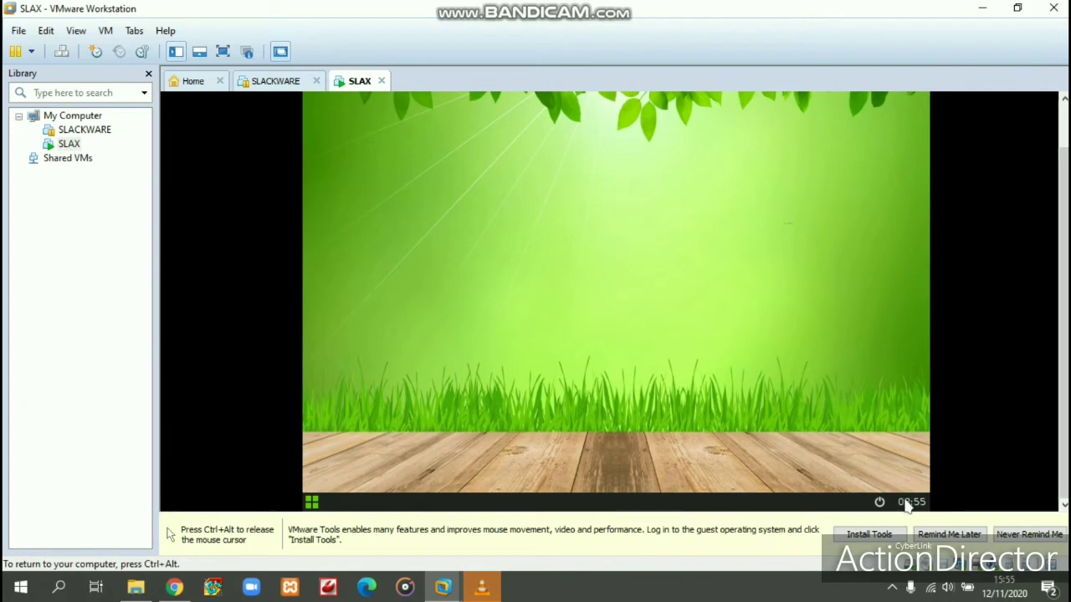
pyautogui.hotkey('ctrl', 'alt')
pyautogui.click(857, 502)
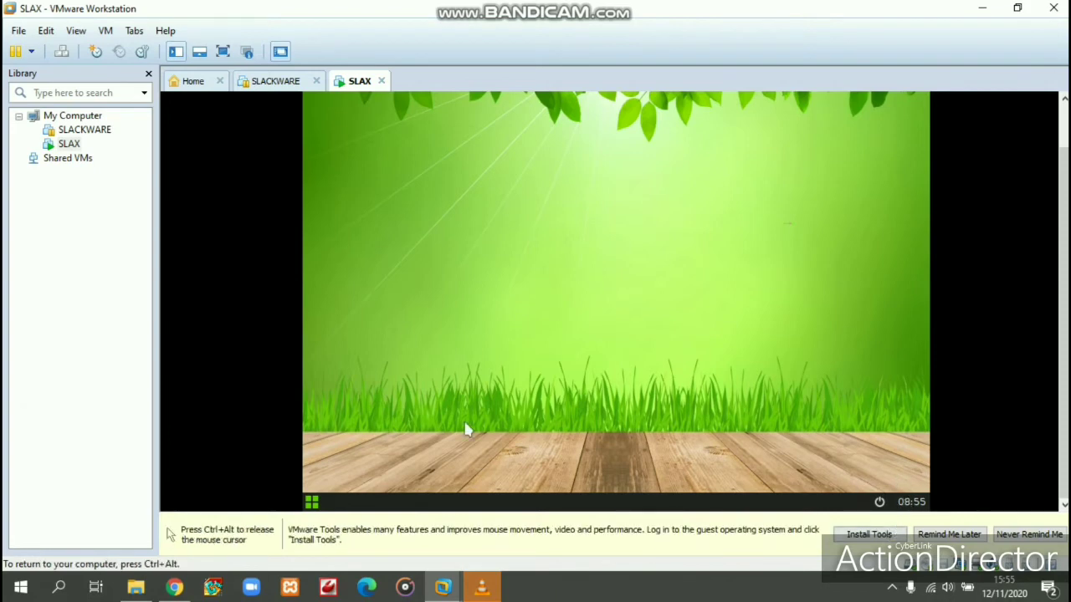
pyautogui.hotkey('ctrl', 'alt')
pyautogui.click(346, 449)
# Step: Display the Slax application launcher to view the available programs, and close it again
pyautogui.click(311, 502)
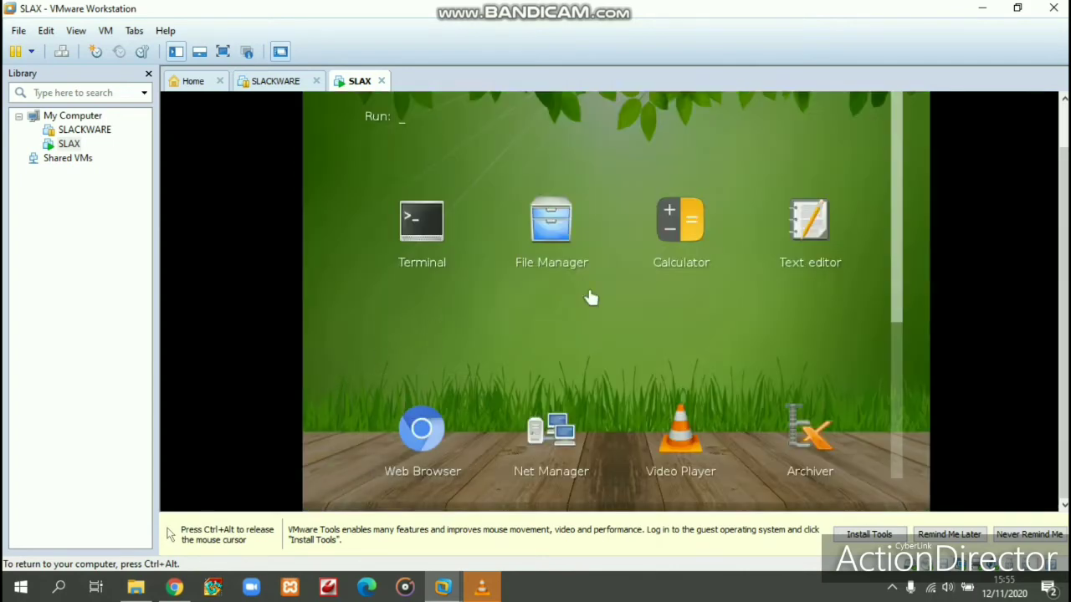
pyautogui.click(488, 332)
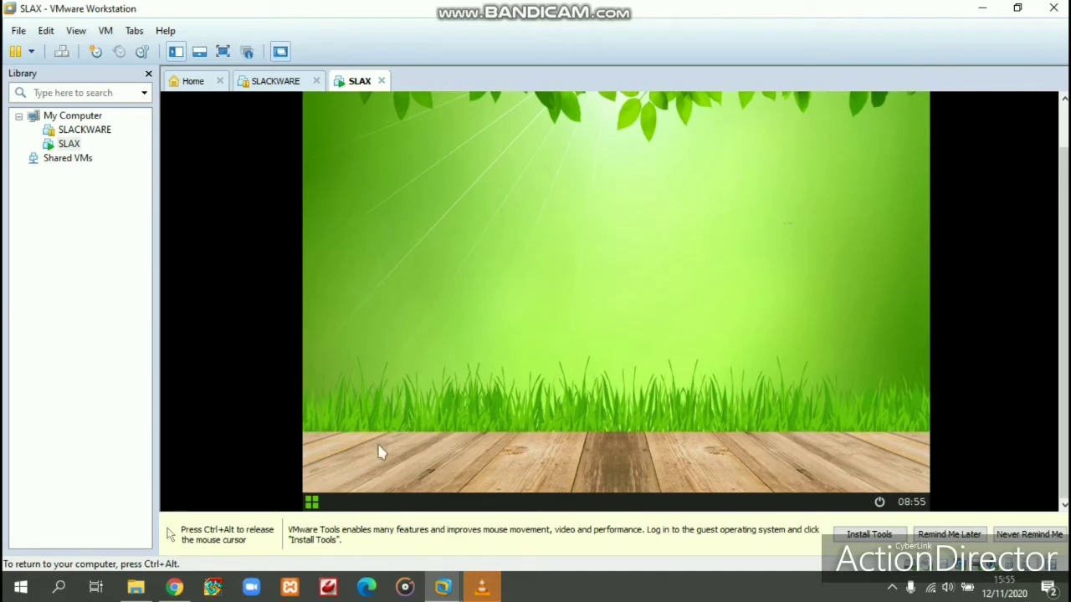
pyautogui.hotkey('ctrl', 'alt')
pyautogui.click(332, 459)
# Step: Bring up the Slax launcher with the desktop menu's Run command and open File Manager
pyautogui.rightClick(658, 237)
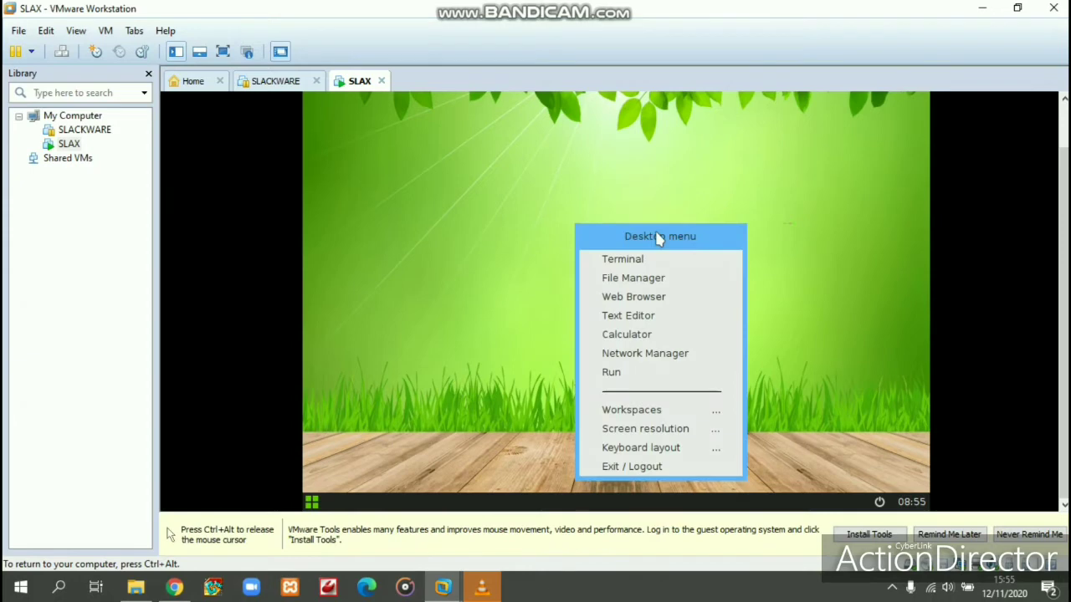
pyautogui.click(653, 377)
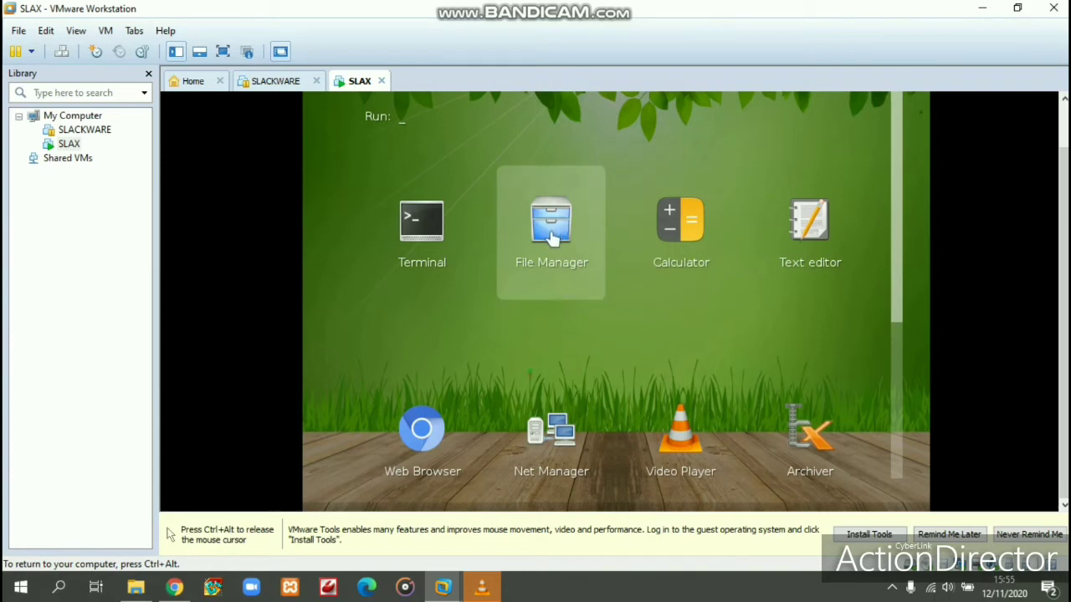
pyautogui.click(551, 238)
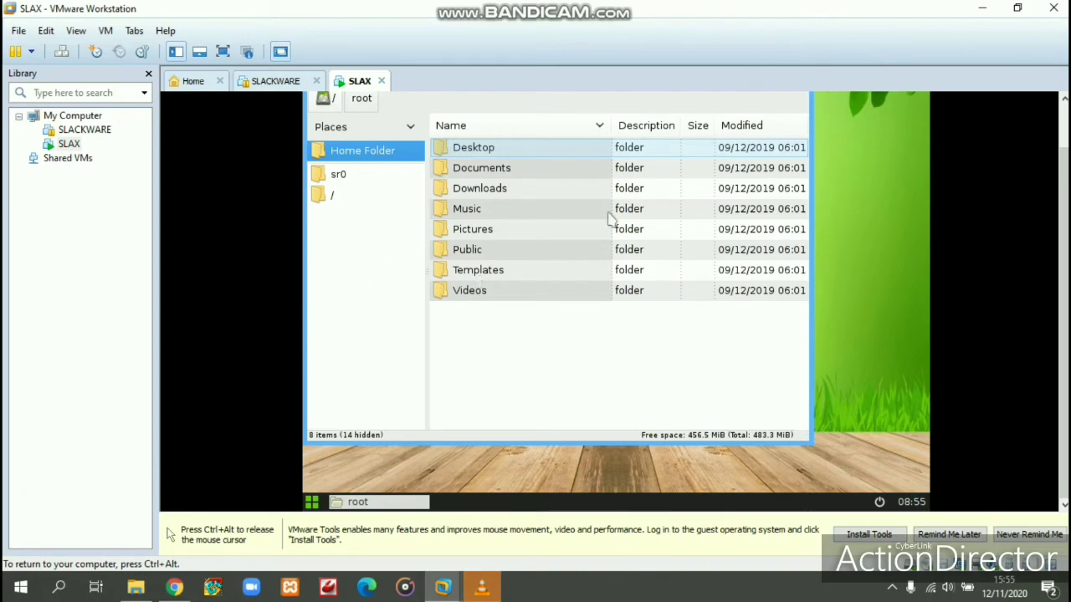
# Step: Show the SLAX virtual machine in full screen and close the File Manager window
pyautogui.click(223, 51)
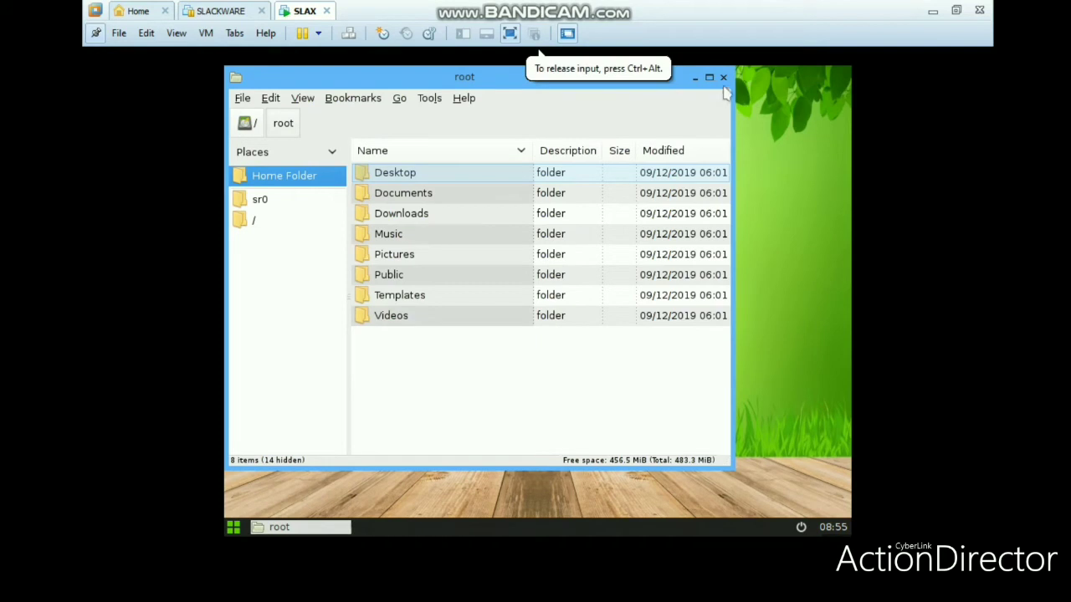
pyautogui.click(724, 77)
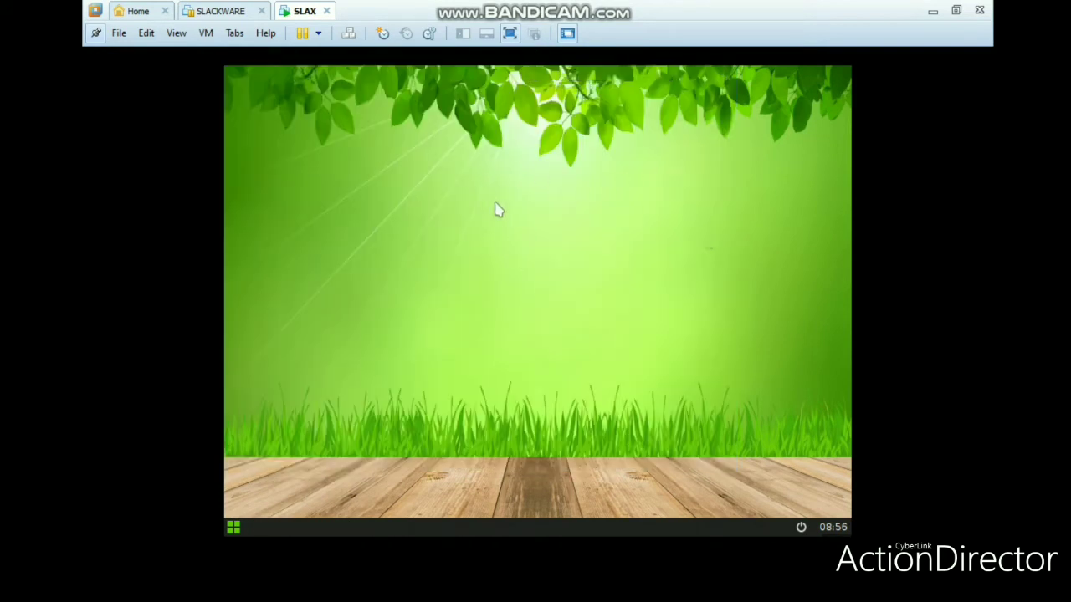
# Step: Examine the keyboard layout and screen resolution choices offered by the Slax desktop menu
pyautogui.rightClick(550, 187)
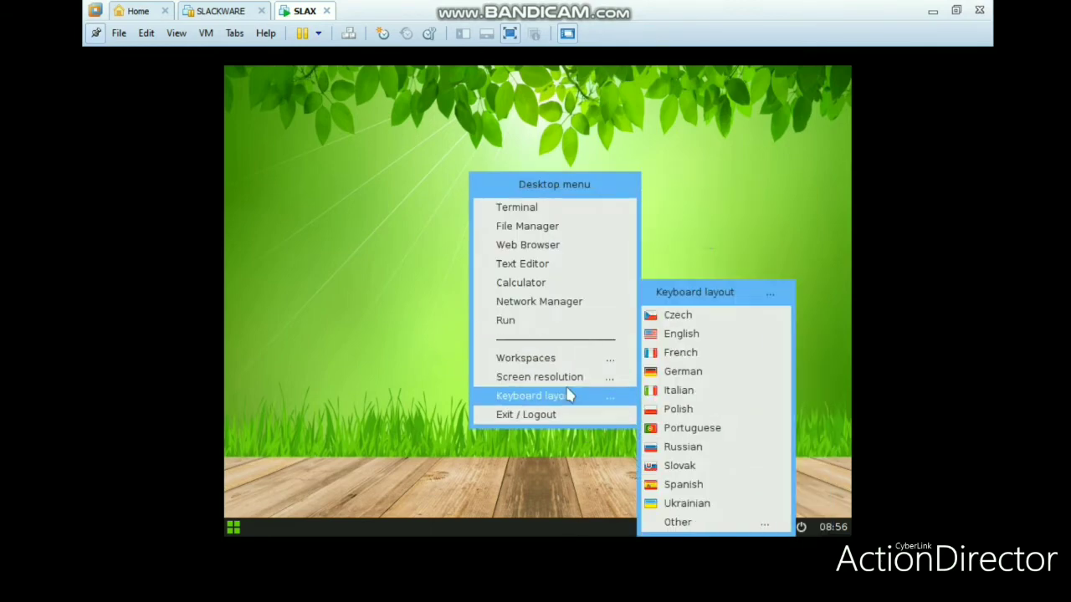
pyautogui.moveTo(572, 379)
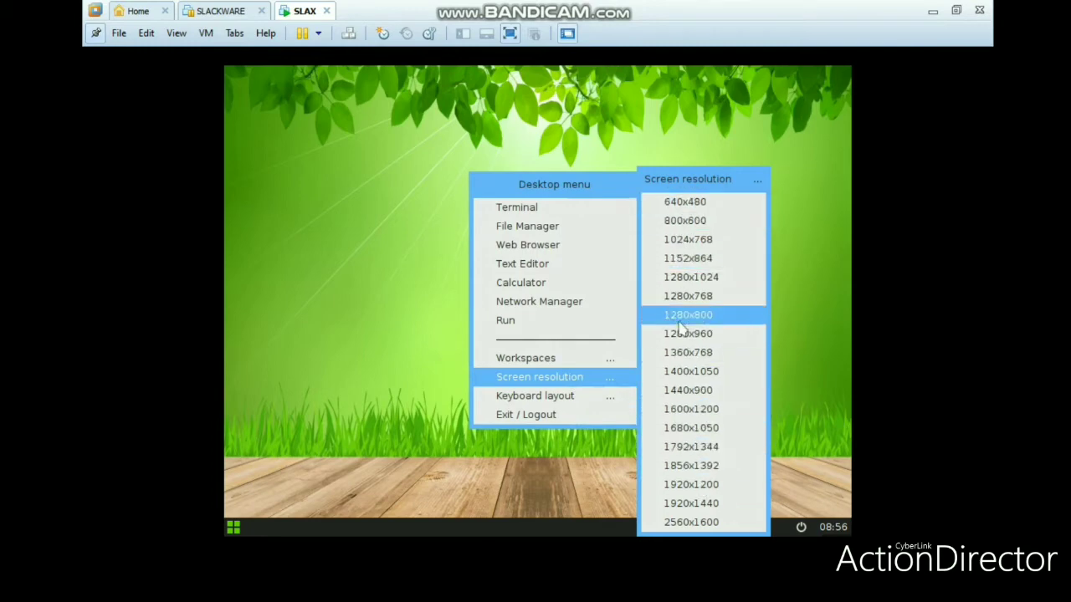
pyautogui.click(407, 290)
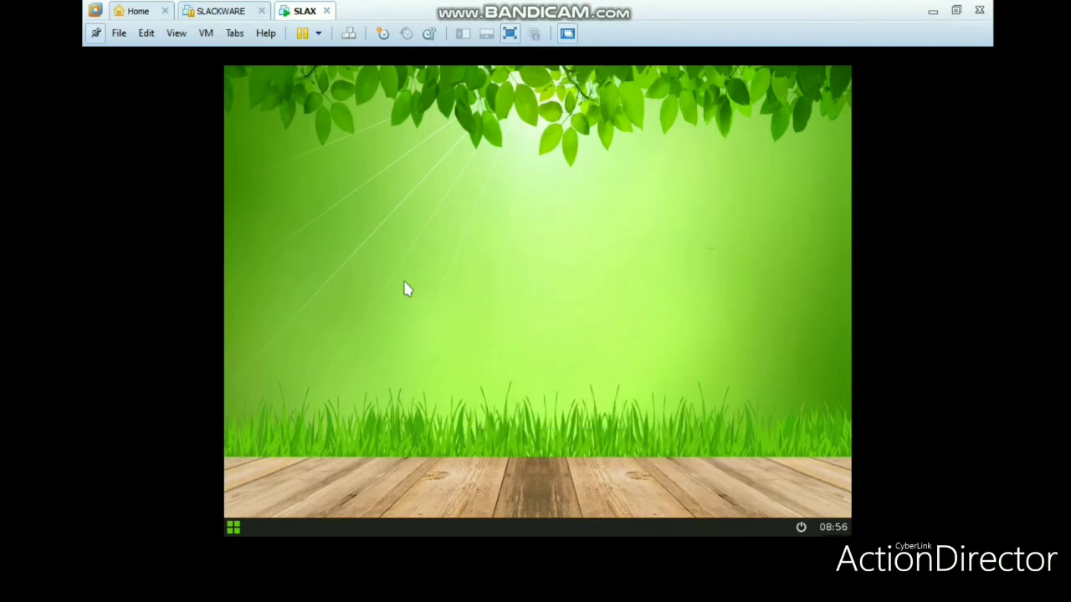
pyautogui.rightClick(384, 283)
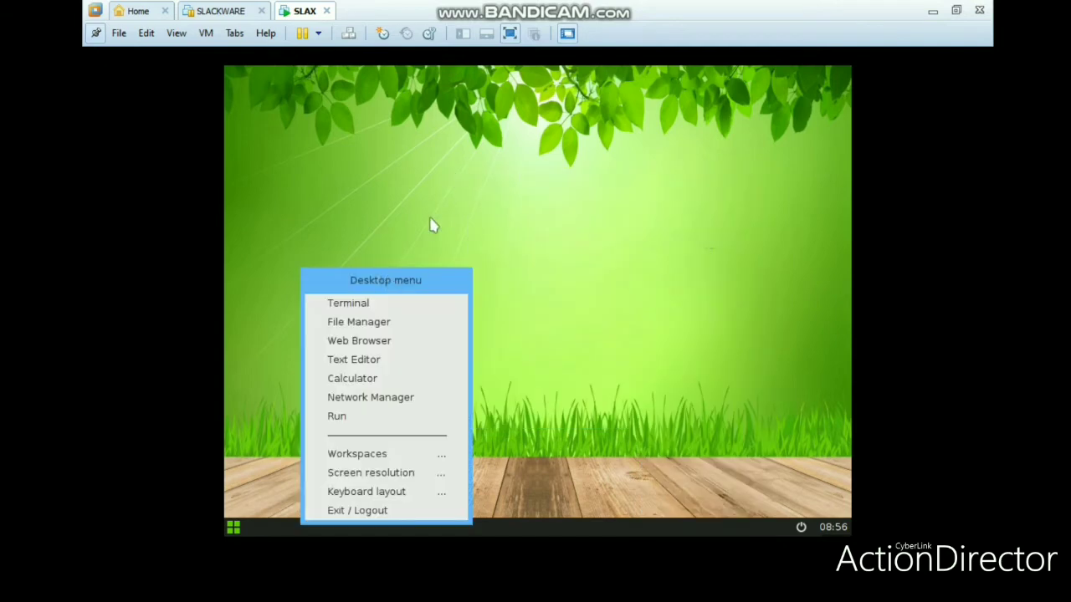
pyautogui.click(383, 362)
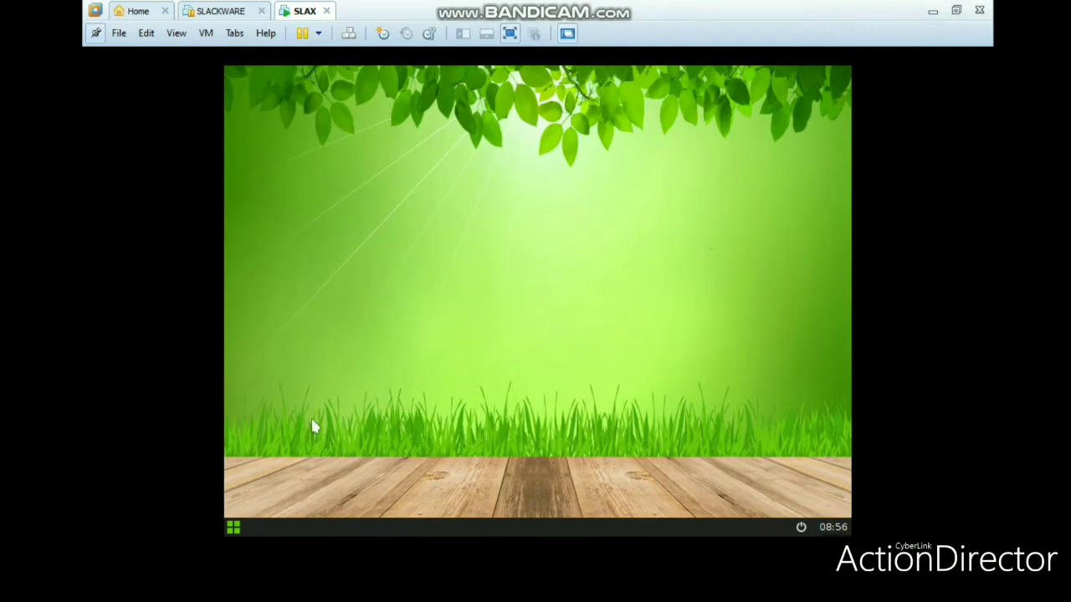
# Step: Open the text editor from the Slax launcher to view it, and close its window again
pyautogui.click(233, 533)
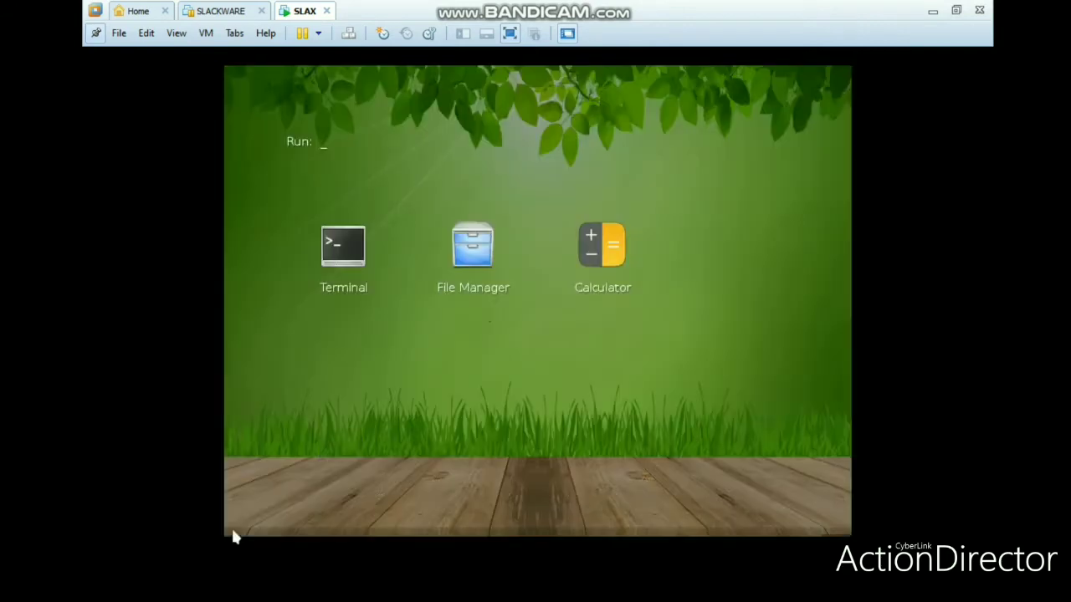
pyautogui.click(724, 266)
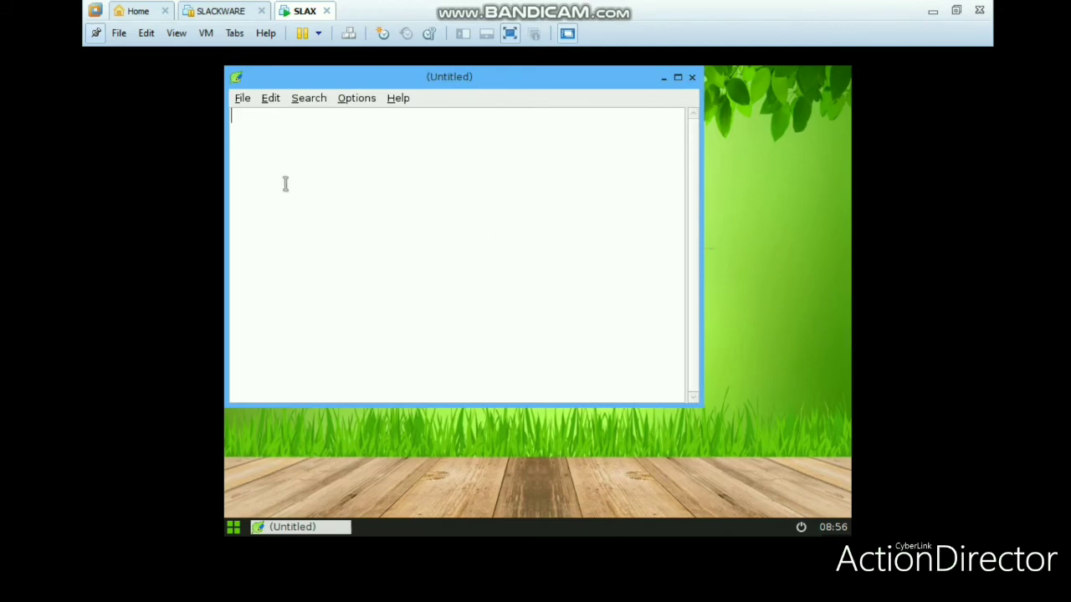
pyautogui.click(692, 77)
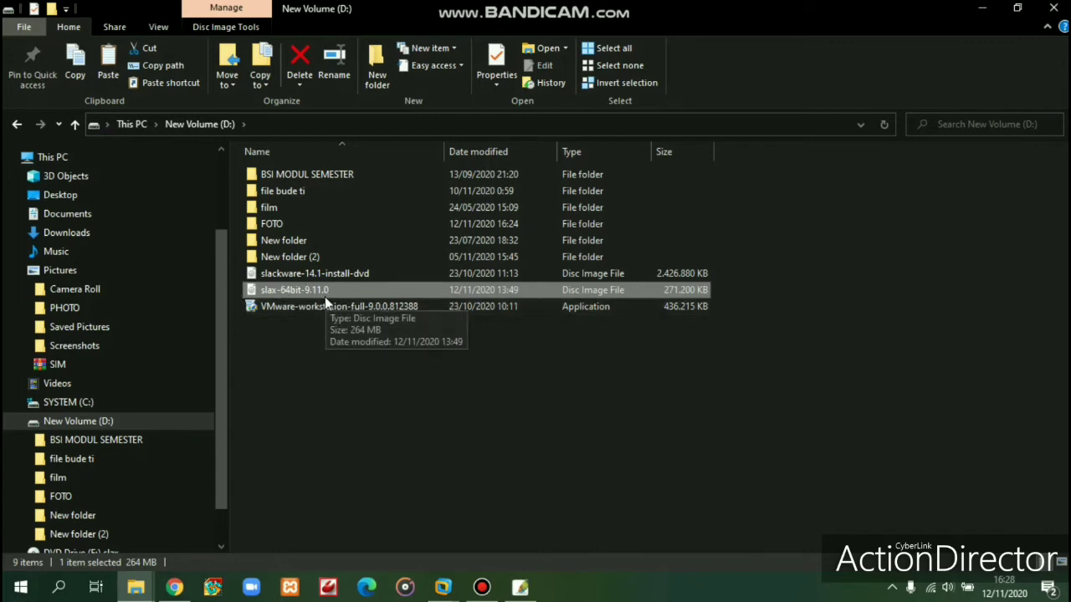
# Step: Mount the slax-64bit-9.11.0 disc image in File Explorer and find the bootlogo image in its slax\boot folder
pyautogui.doubleClick(327, 295)
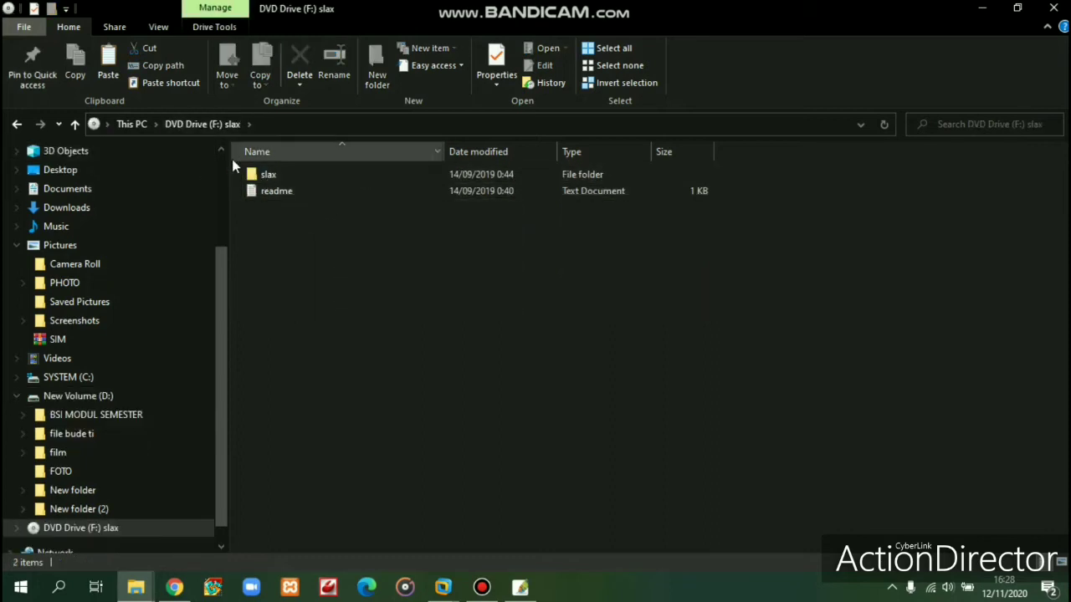
pyautogui.doubleClick(266, 177)
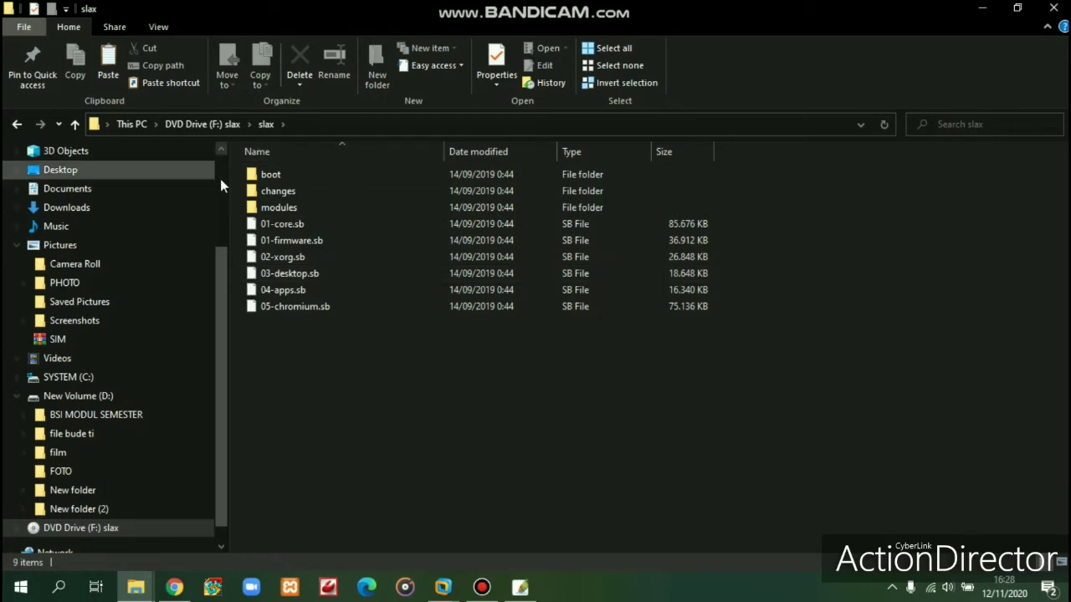
pyautogui.click(273, 178)
pyautogui.doubleClick(272, 178)
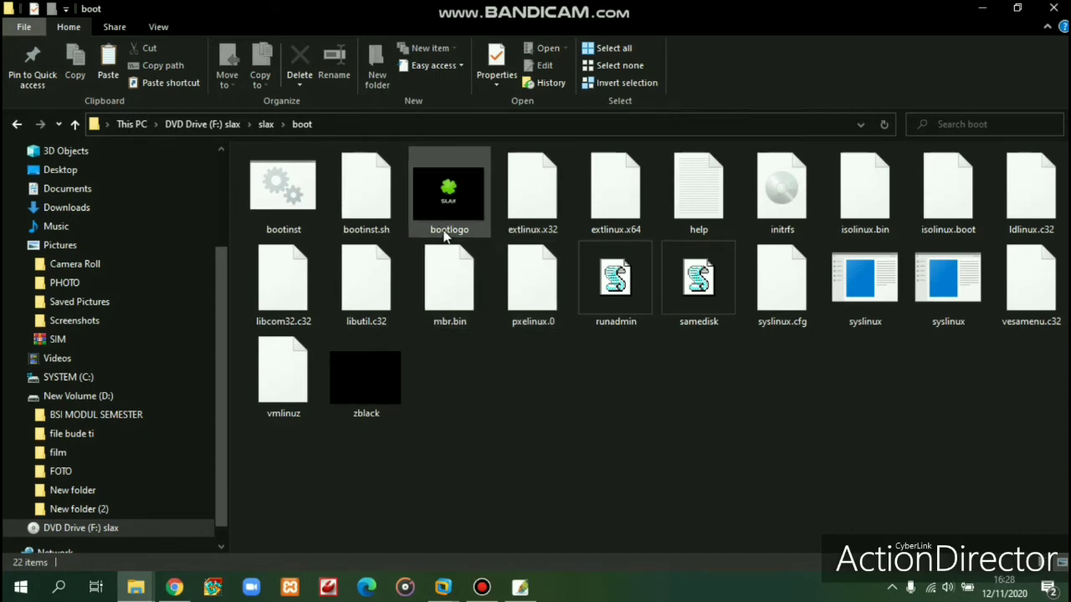
pyautogui.moveTo(430, 233)
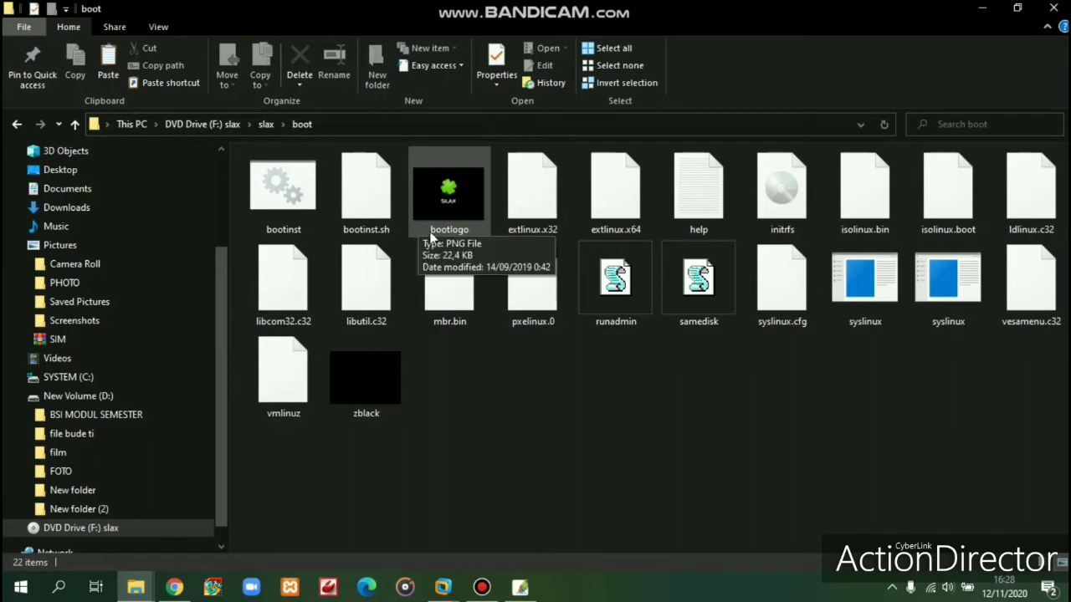
pyautogui.click(449, 195)
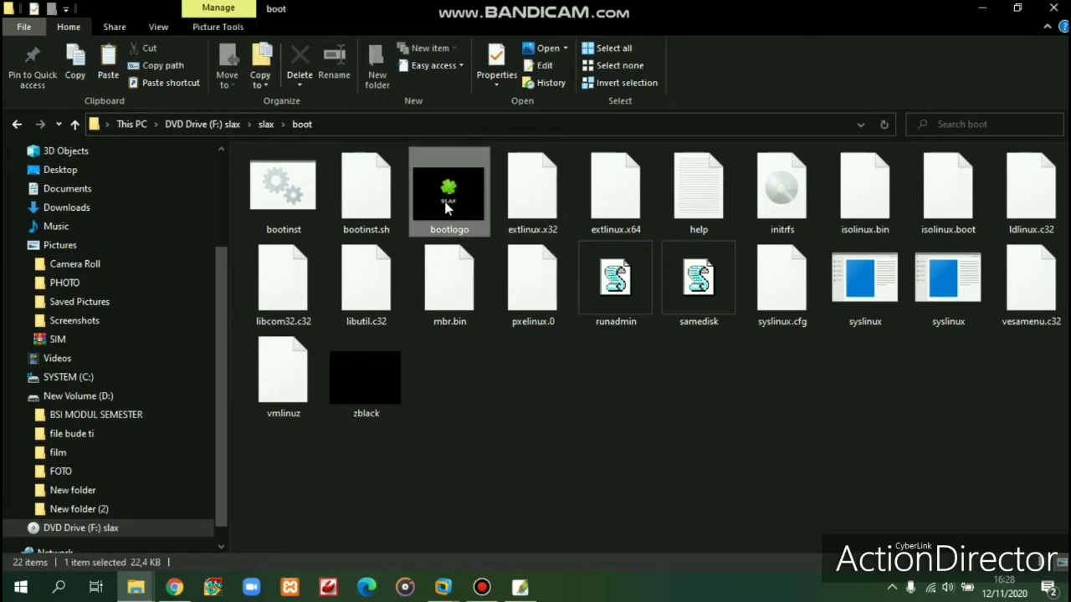
# Step: Go to the FOTO folder on New Volume (D:) and select the bootlogo image there
pyautogui.click(234, 125)
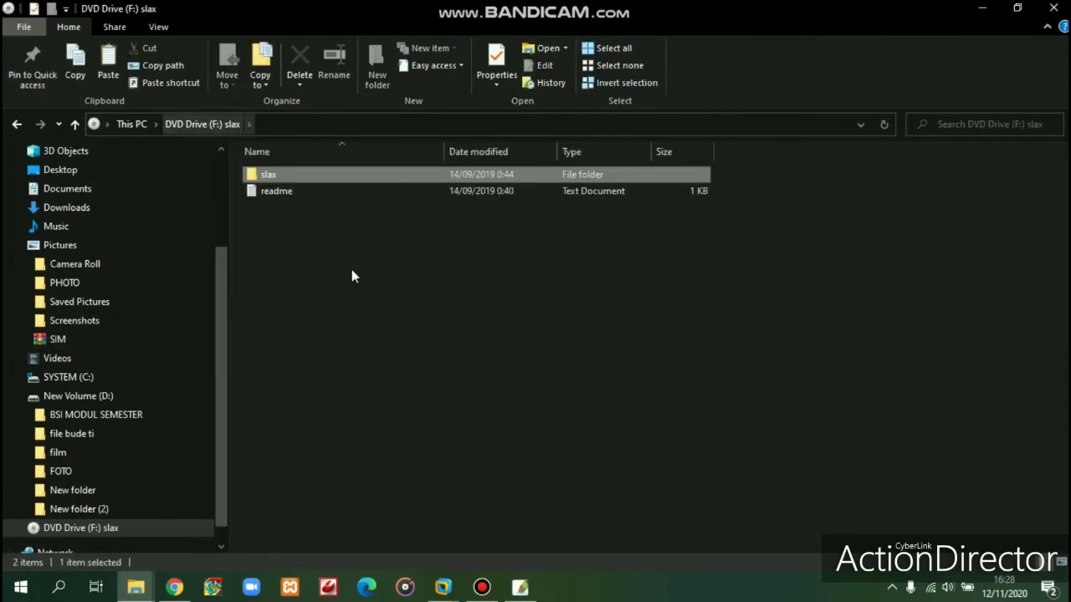
pyautogui.click(186, 122)
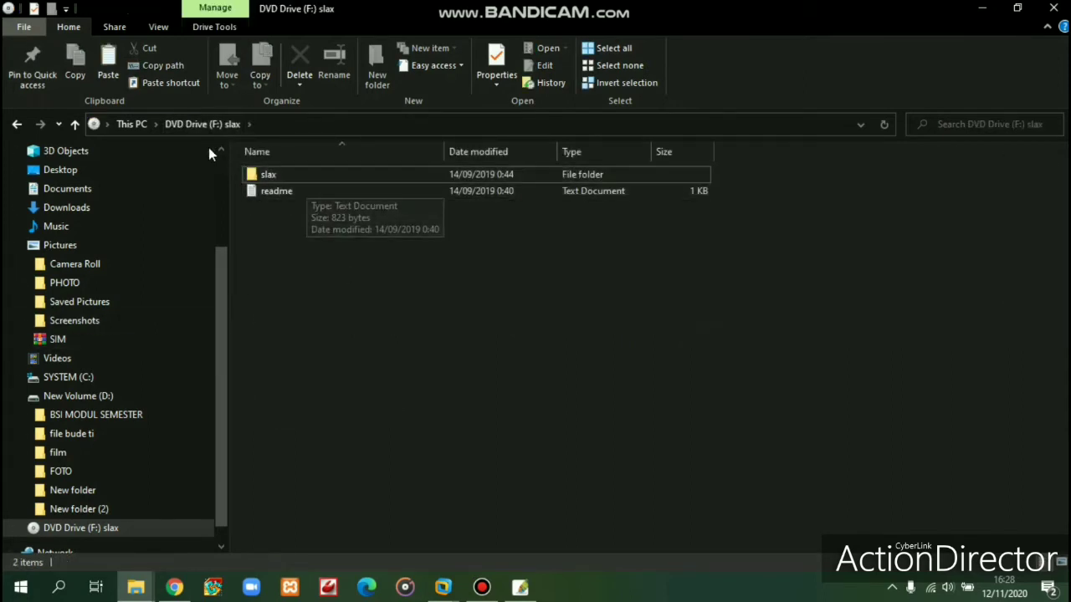
pyautogui.click(131, 125)
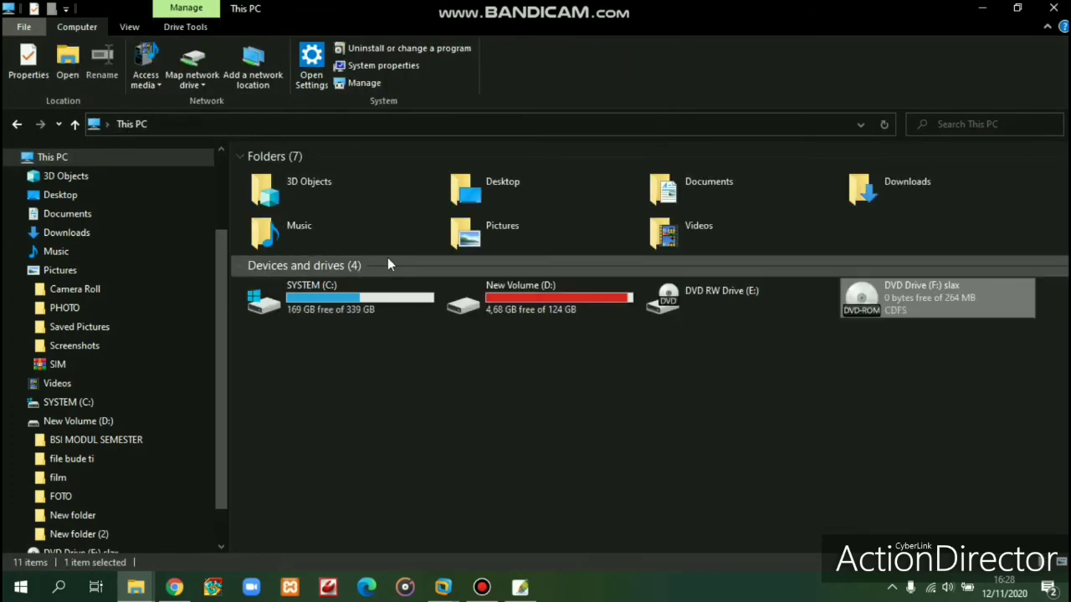
pyautogui.doubleClick(531, 306)
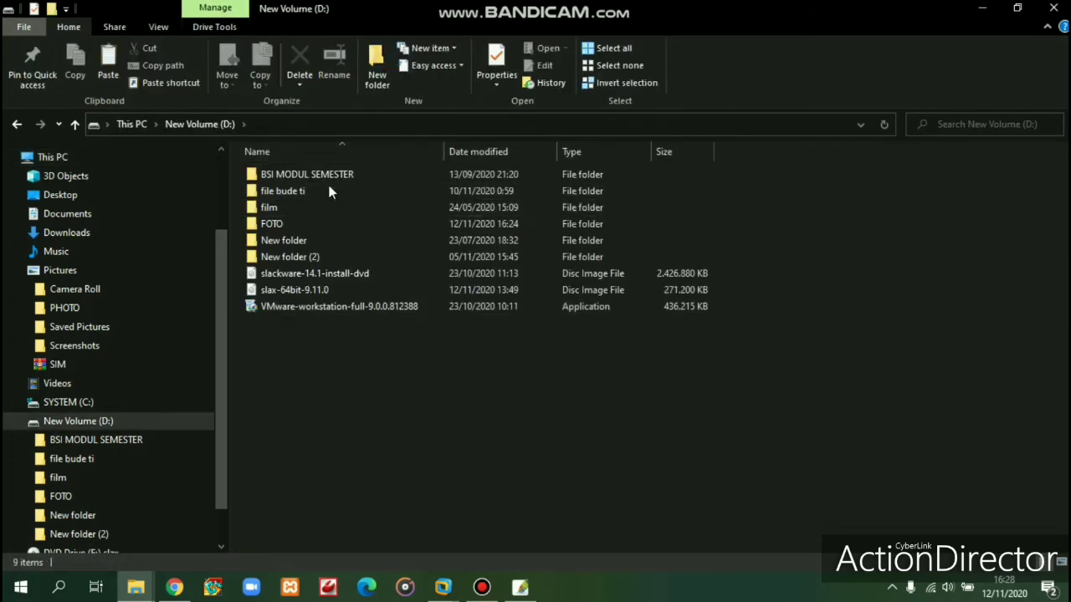
pyautogui.doubleClick(293, 224)
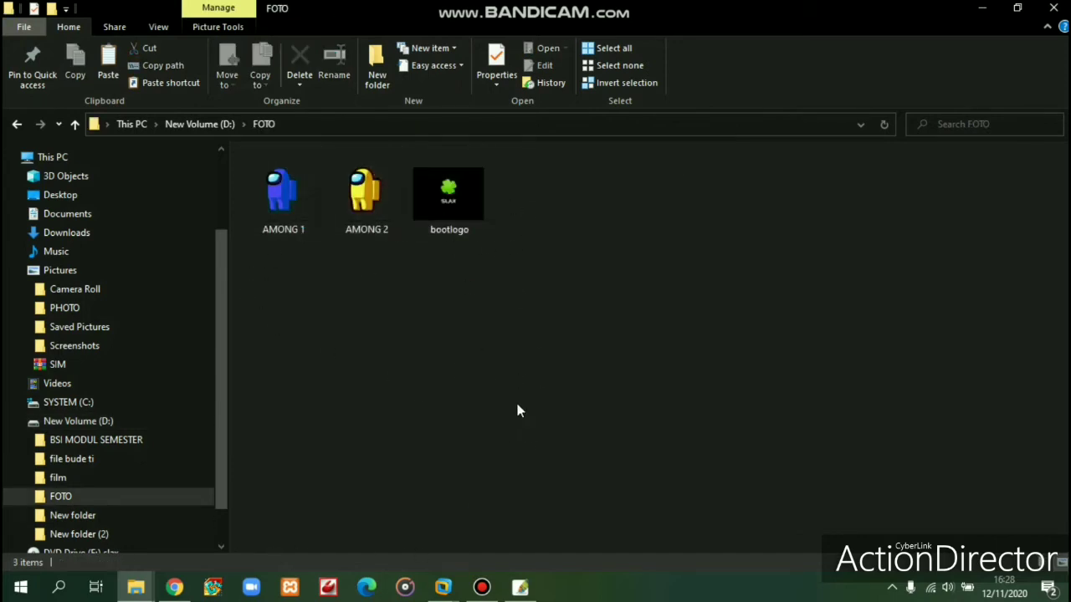
pyautogui.click(452, 199)
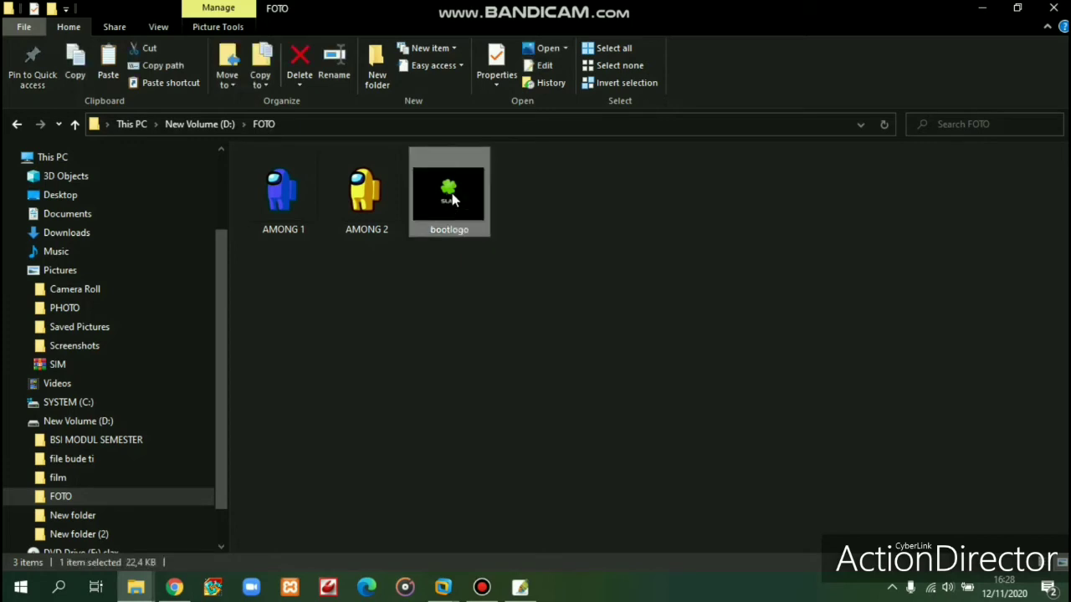
# Step: Switch to Photoshop and try to bring in the bootlogo image directly from the FOTO folder
pyautogui.click(519, 588)
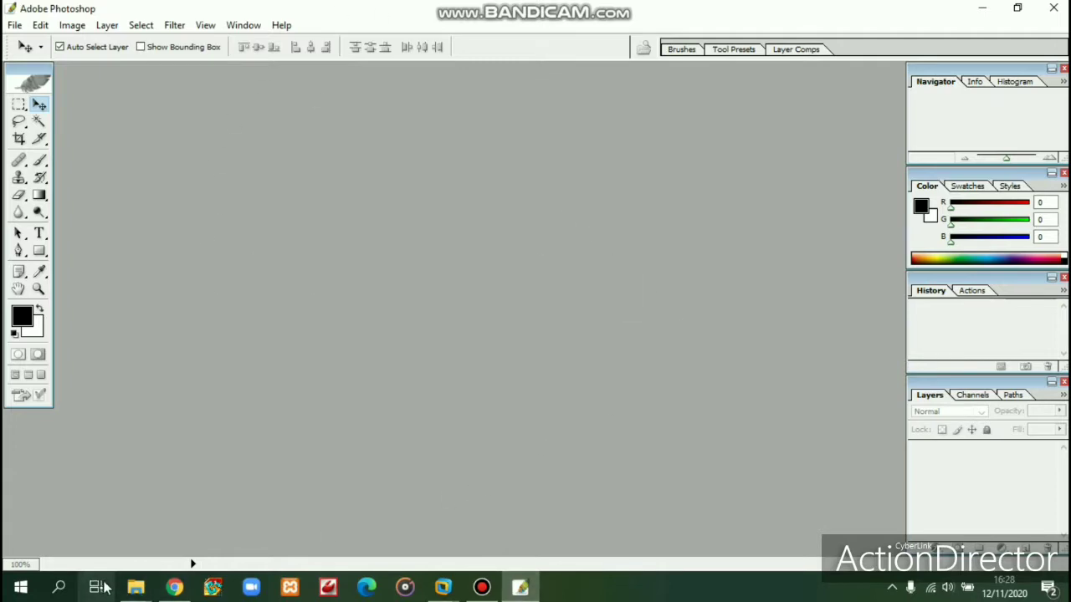
pyautogui.moveTo(135, 587)
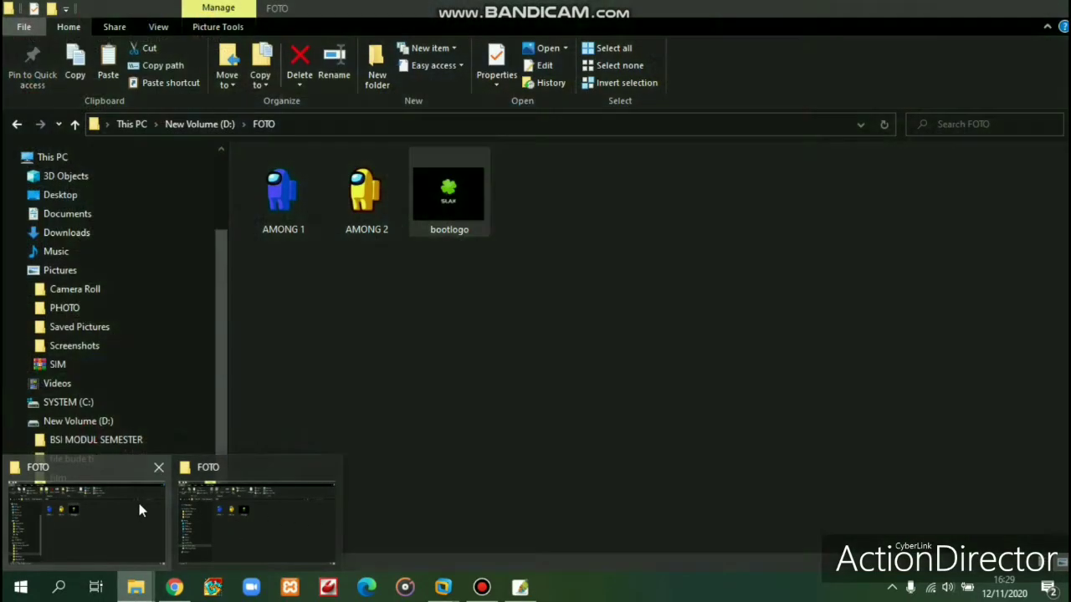
pyautogui.click(205, 501)
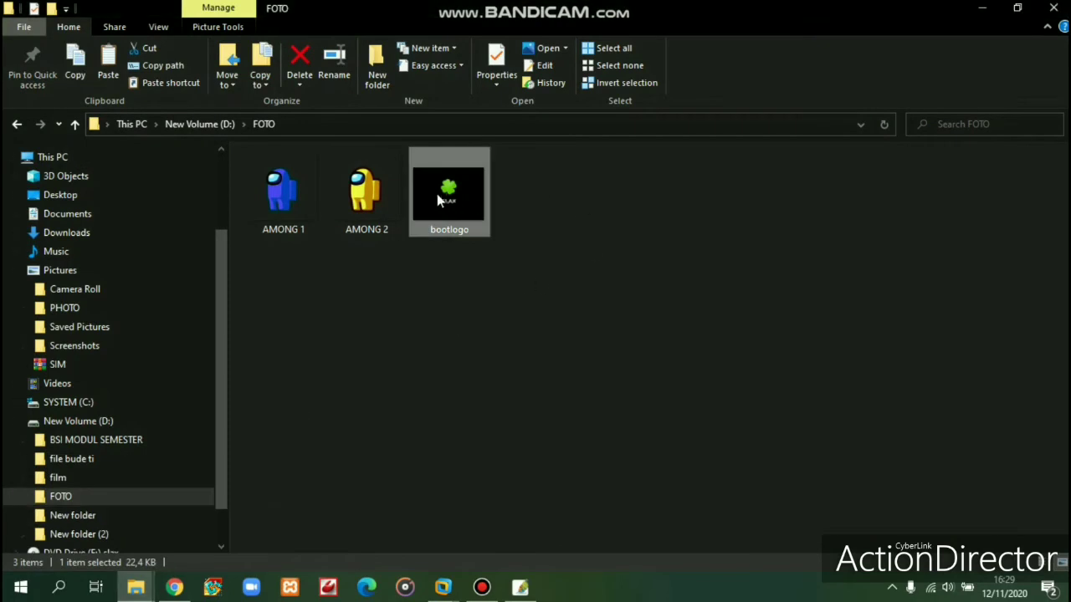
pyautogui.moveTo(438, 199); pyautogui.dragTo(269, 224)
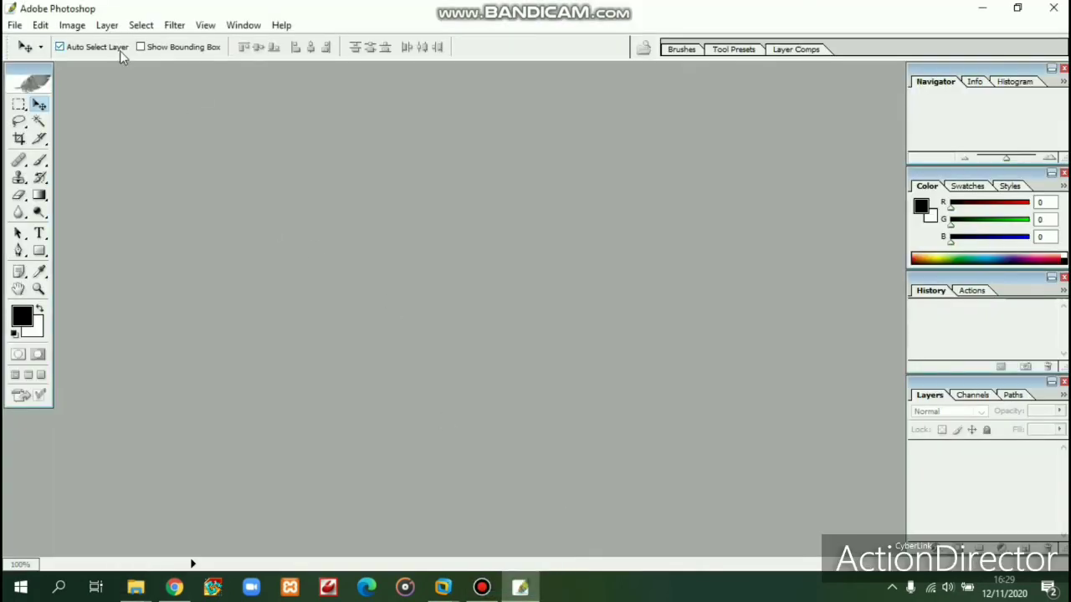
# Step: Open the bootlogo image from the FOTO folder in Photoshop
pyautogui.click(15, 25)
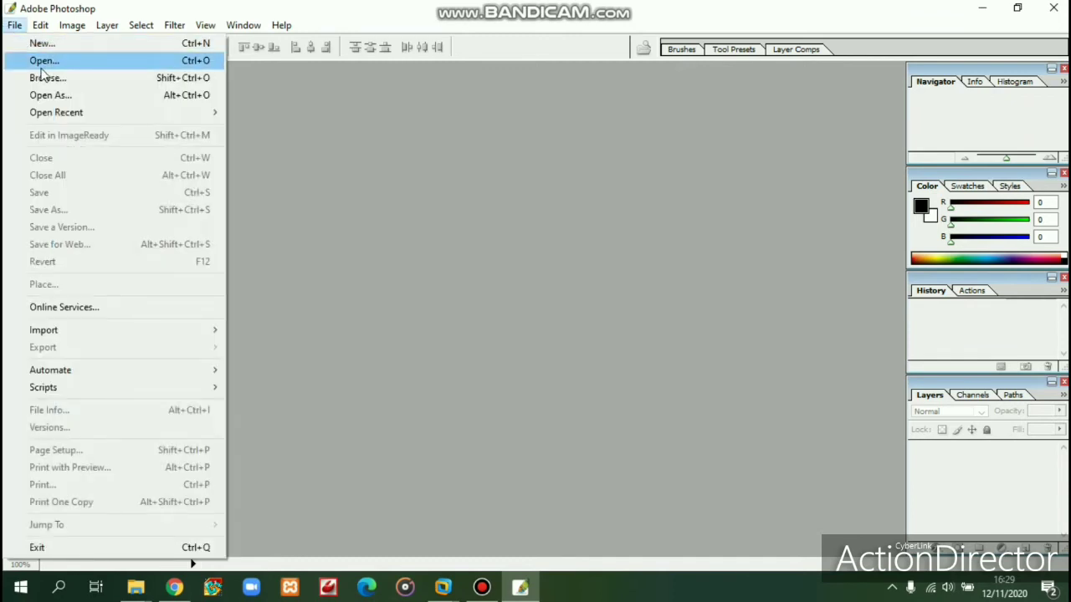
pyautogui.click(89, 66)
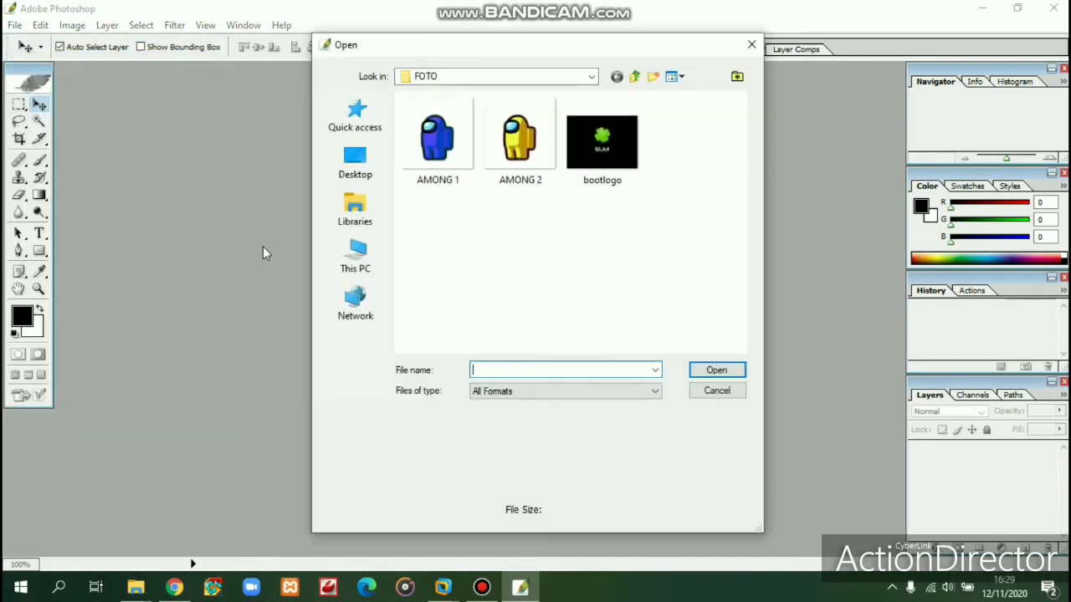
pyautogui.click(612, 172)
pyautogui.click(703, 368)
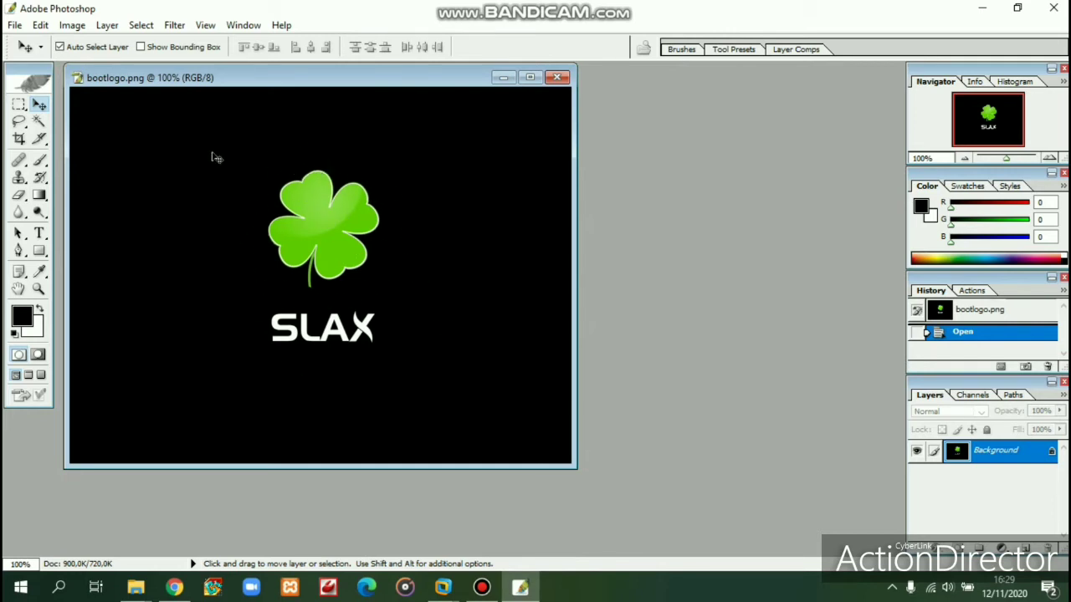
# Step: Open the AMONG 1 image from the FOTO folder and place its window beside the bootlogo window
pyautogui.click(16, 26)
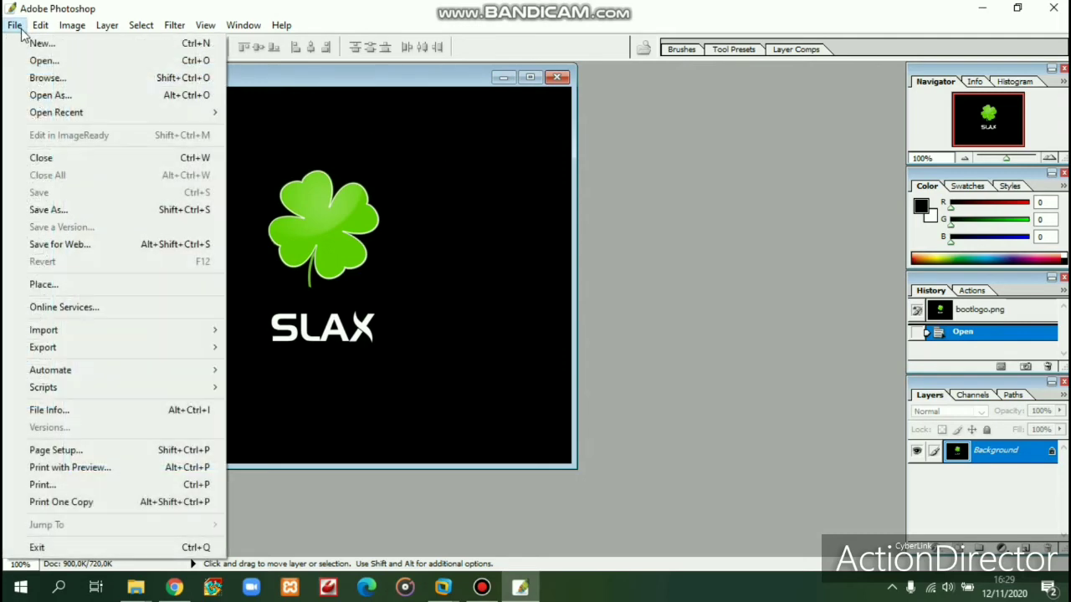
pyautogui.click(40, 61)
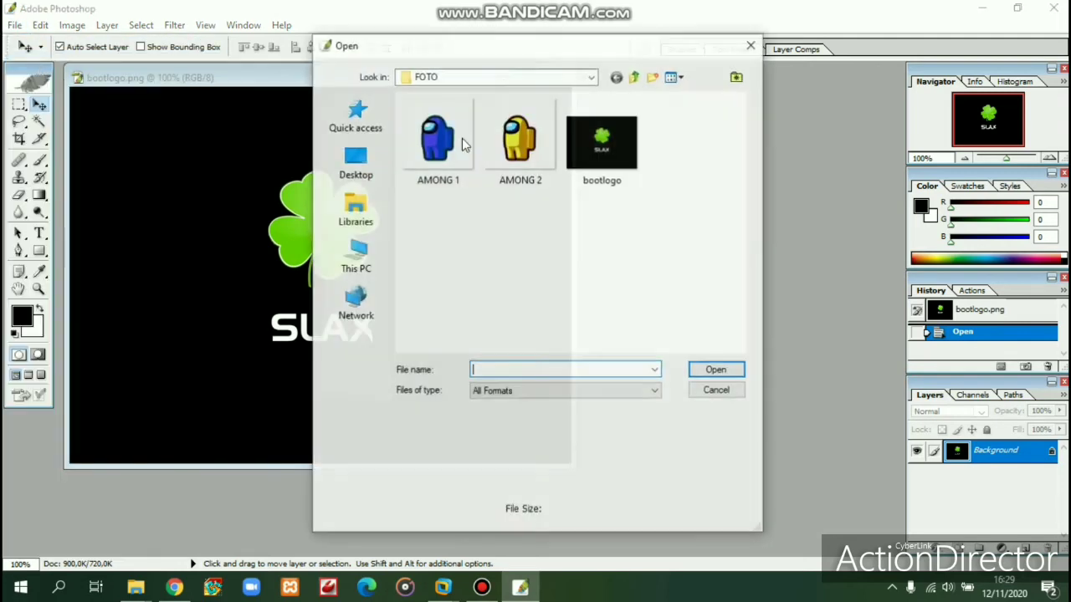
pyautogui.click(438, 178)
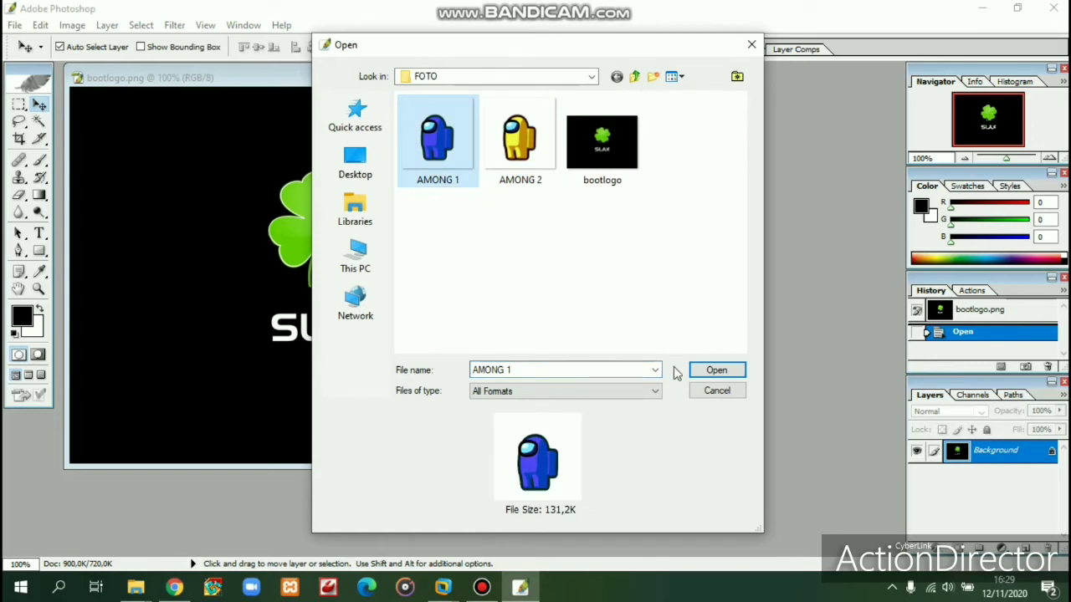
pyautogui.click(715, 370)
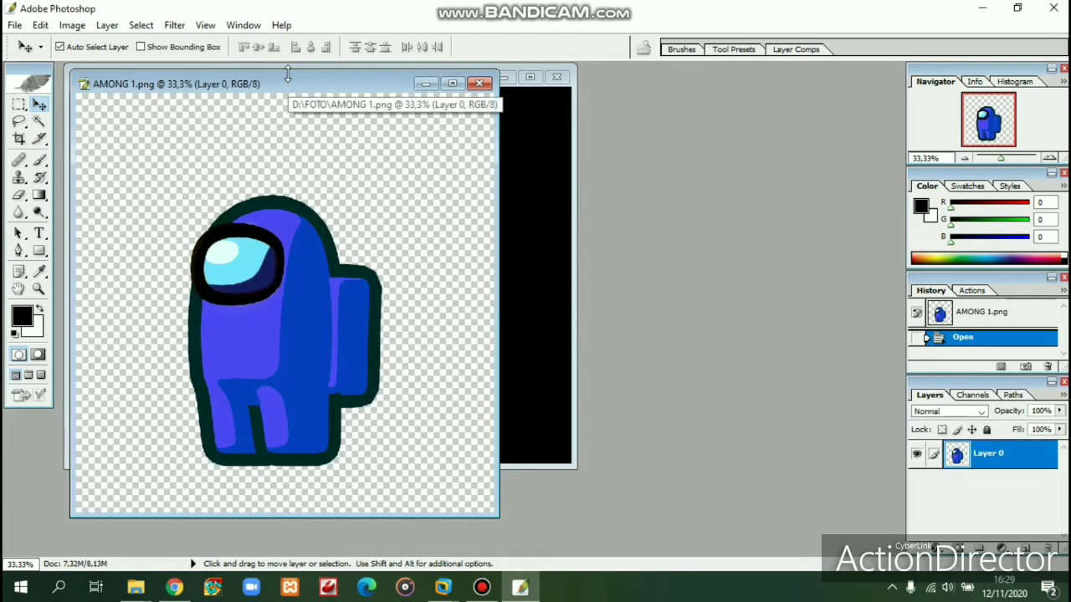
pyautogui.moveTo(287, 79); pyautogui.dragTo(788, 67)
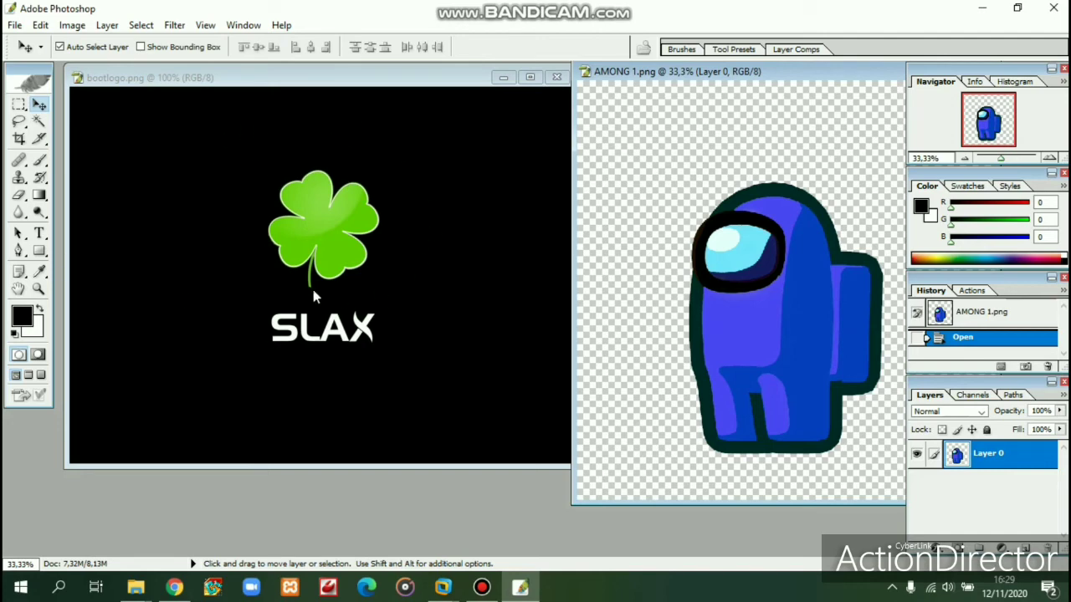
# Step: Cover the green clover above the SLAX text in the bootlogo image with a black rectangle shape
pyautogui.click(23, 250)
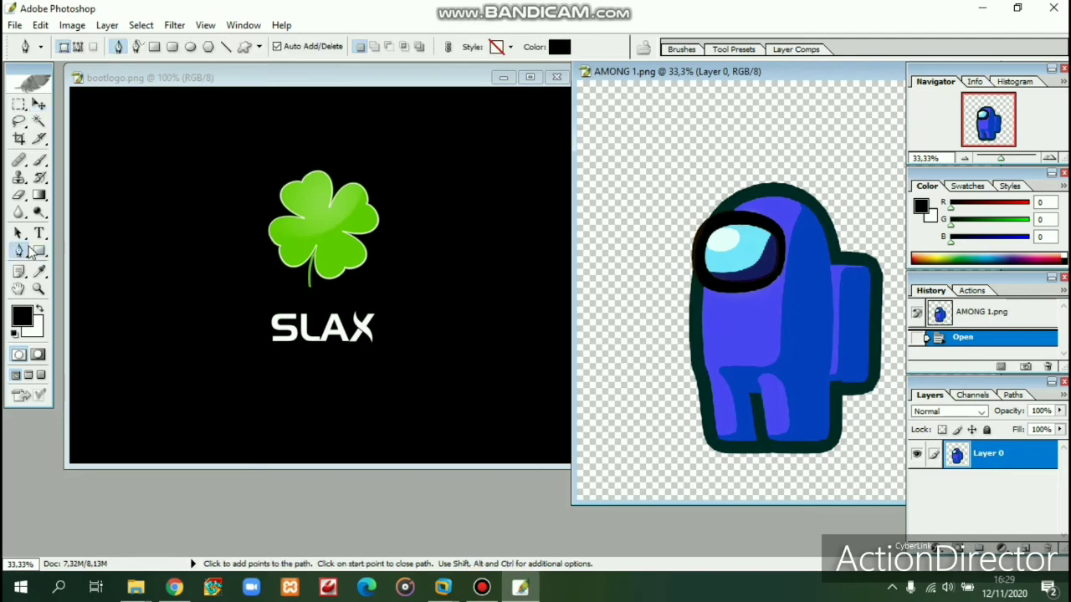
pyautogui.click(39, 253)
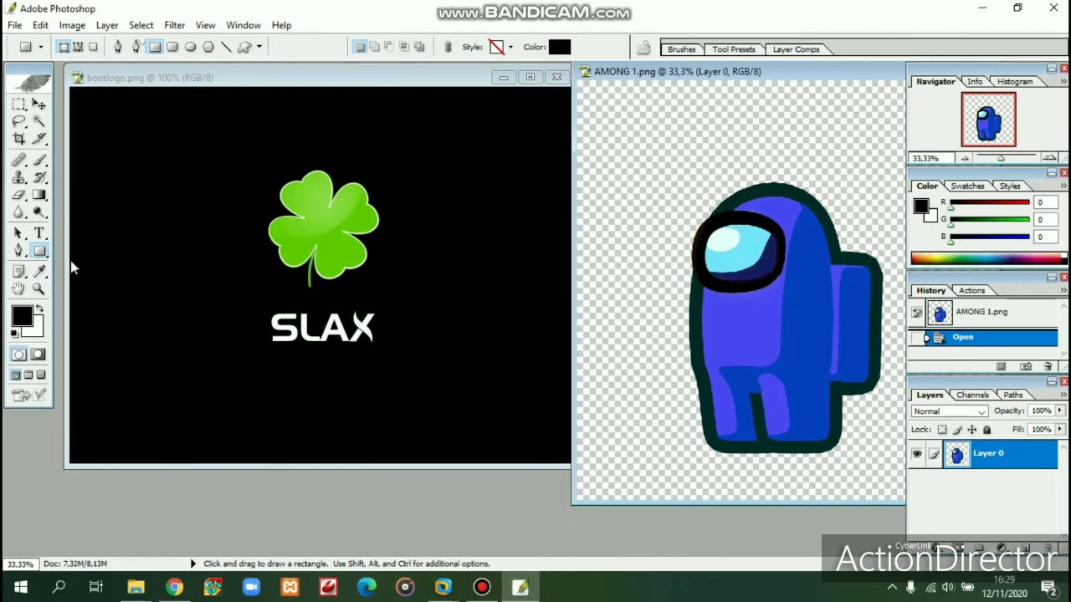
pyautogui.click(212, 160)
pyautogui.moveTo(212, 160); pyautogui.dragTo(449, 305)
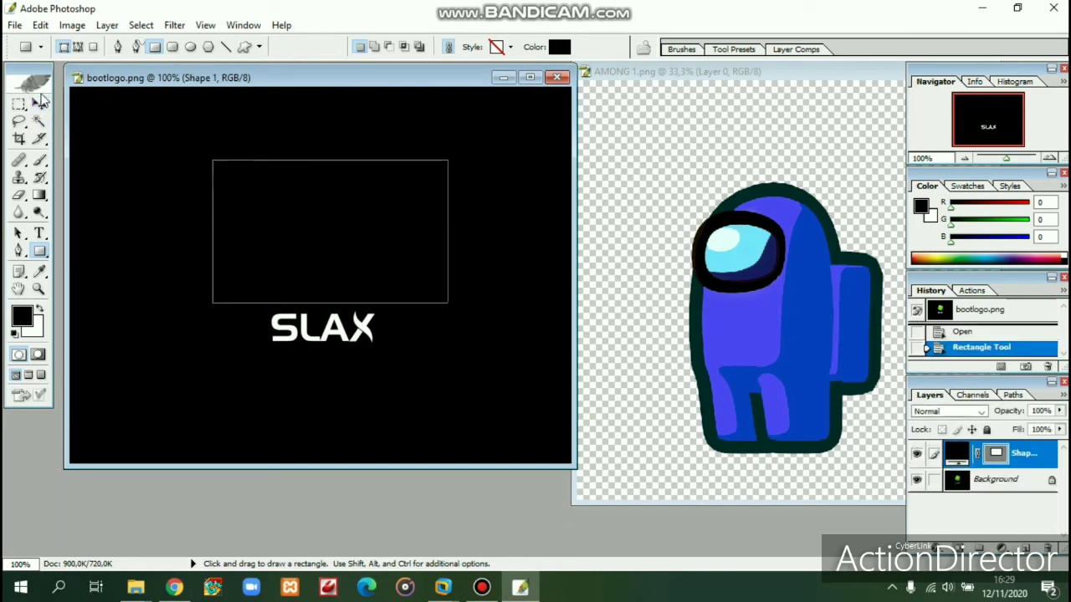
# Step: Copy the blue character from the AMONG 1 image into the bootlogo image and close AMONG 1
pyautogui.click(39, 103)
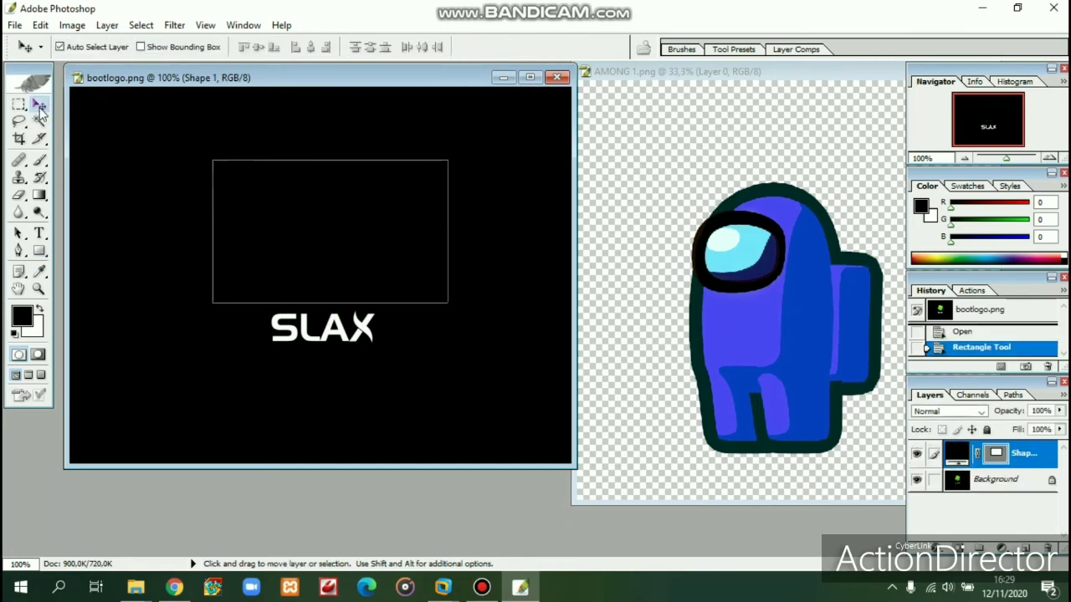
pyautogui.click(775, 296)
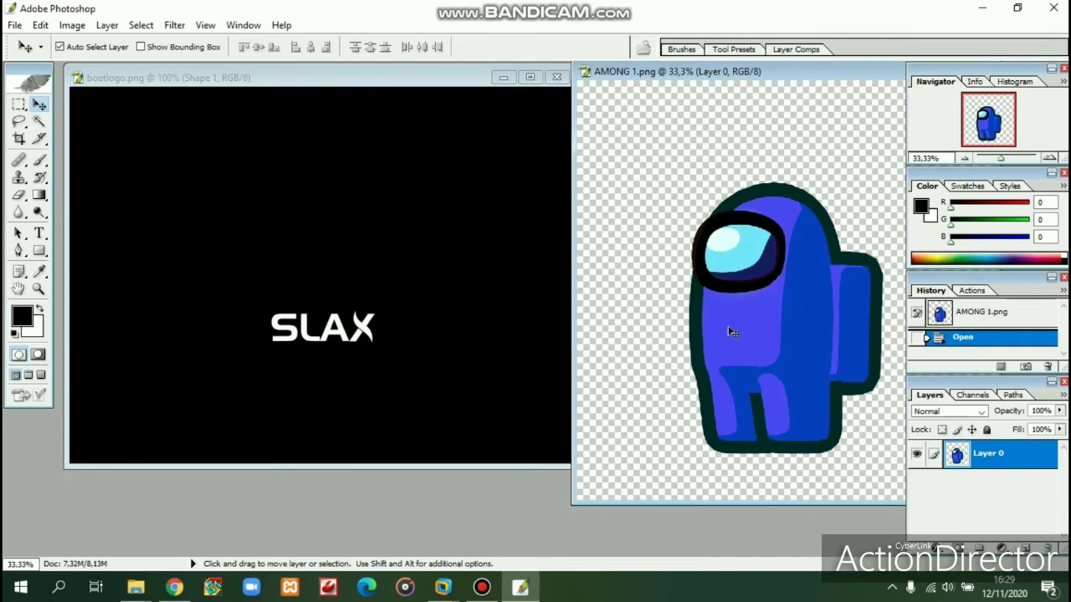
pyautogui.moveTo(827, 331); pyautogui.dragTo(222, 228)
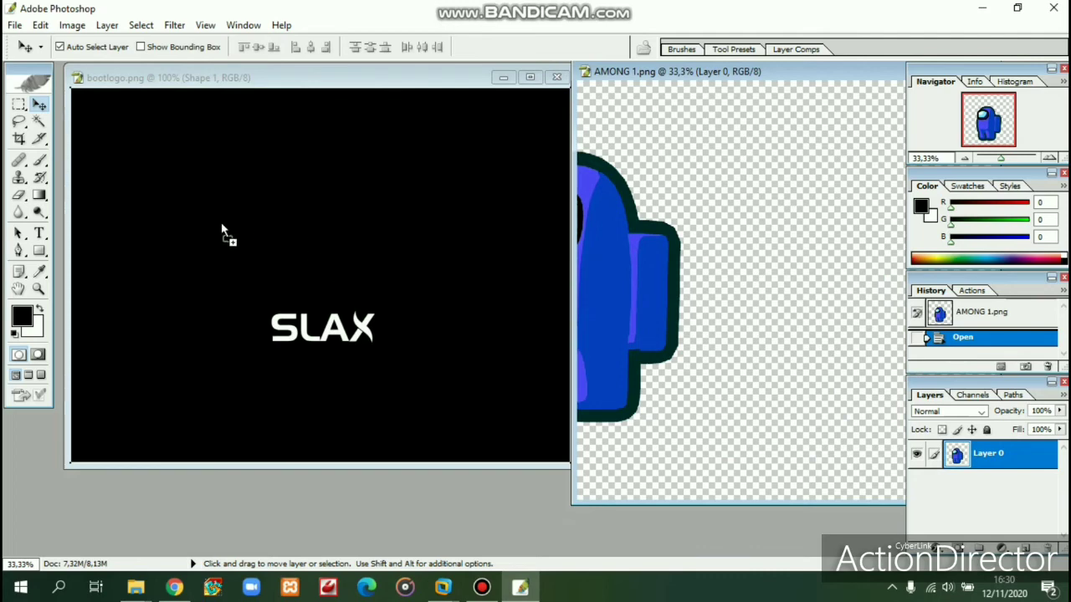
pyautogui.moveTo(459, 264); pyautogui.dragTo(318, 230)
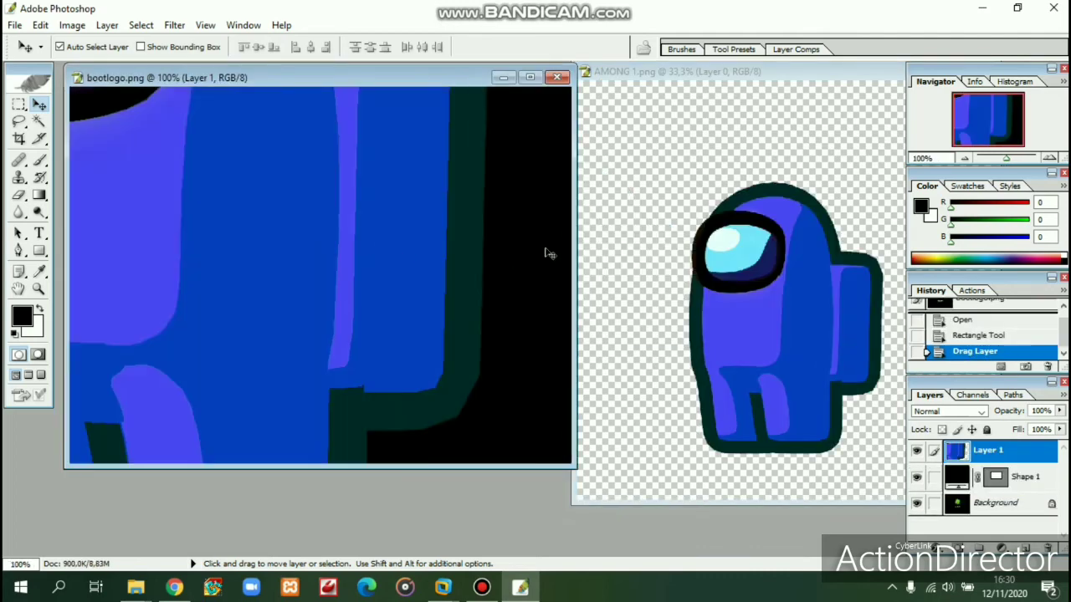
pyautogui.click(761, 72)
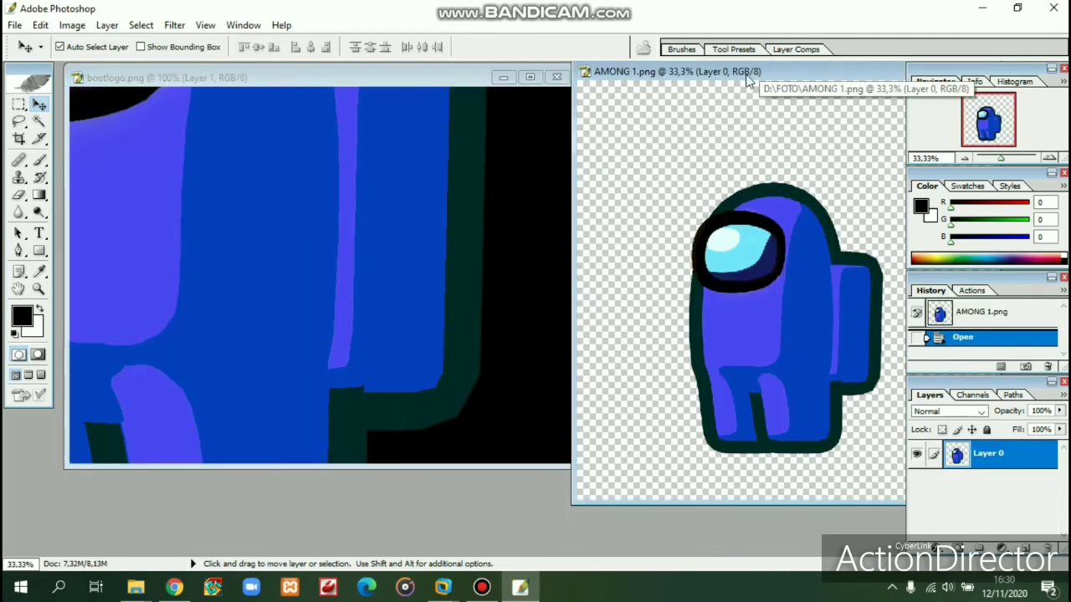
pyautogui.moveTo(756, 73); pyautogui.dragTo(495, 77)
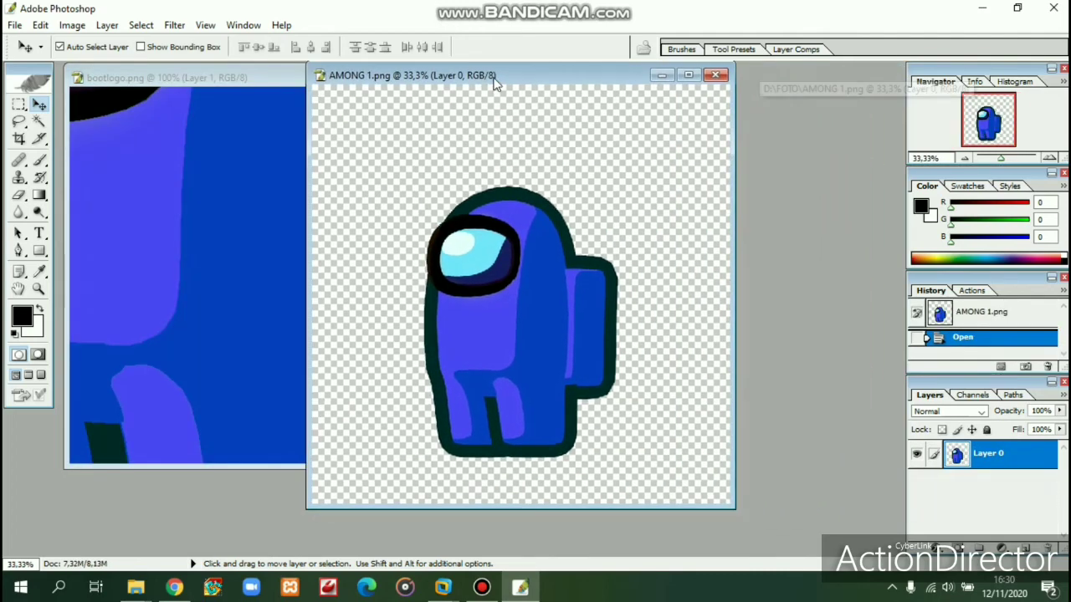
pyautogui.click(715, 75)
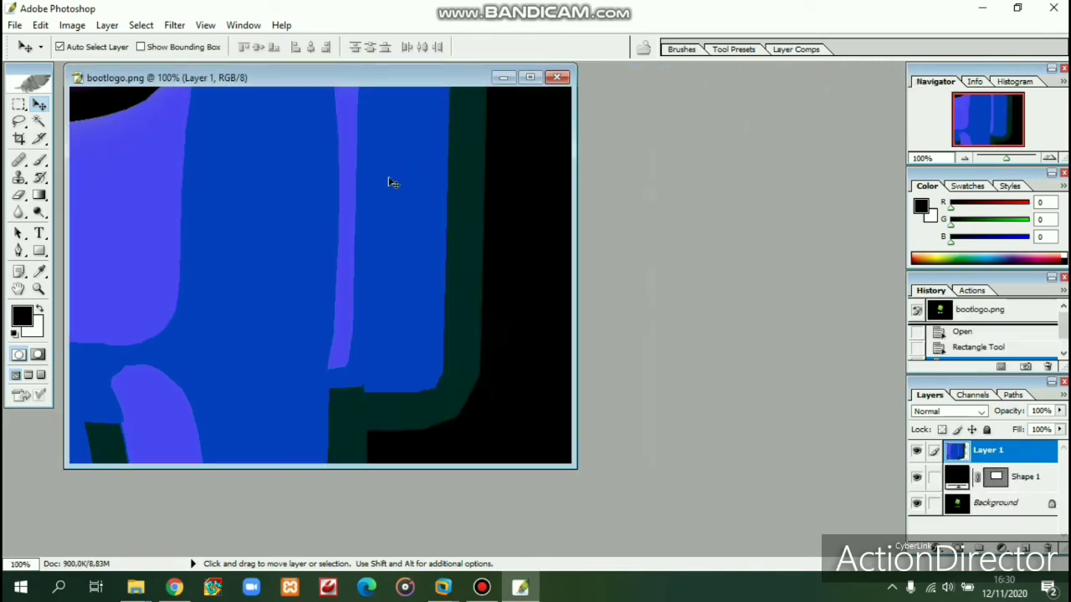
# Step: Free-transform the blue character proportionally down to about 49.2% and move it up so its top corners are within the canvas
pyautogui.moveTo(332, 193); pyautogui.dragTo(638, 388)
pyautogui.moveTo(323, 267); pyautogui.dragTo(473, 362)
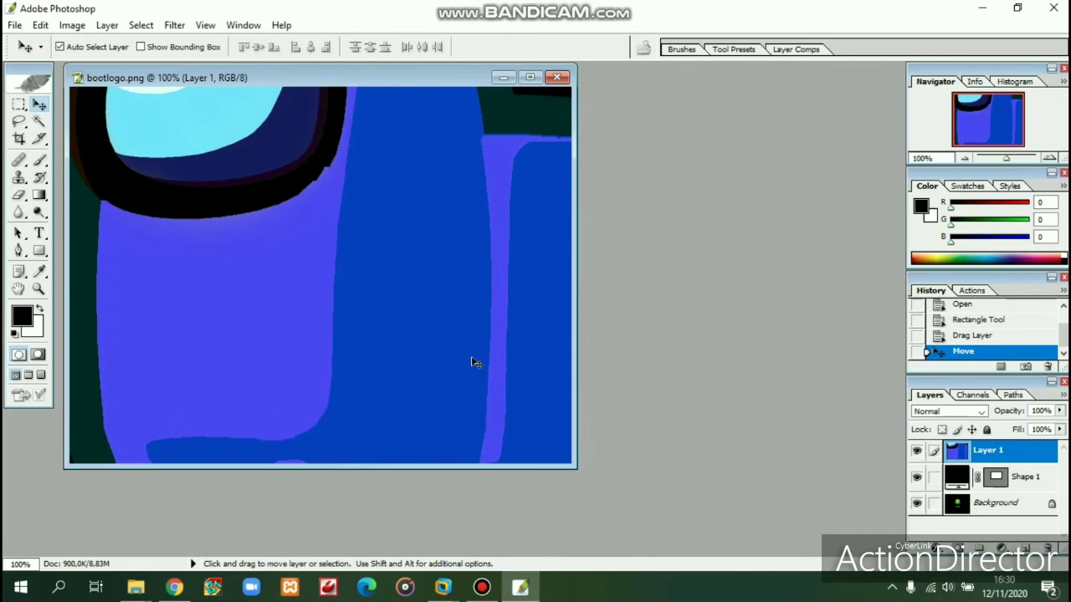
pyautogui.hotkey('ctrl', 't')
pyautogui.moveTo(408, 240); pyautogui.dragTo(440, 308)
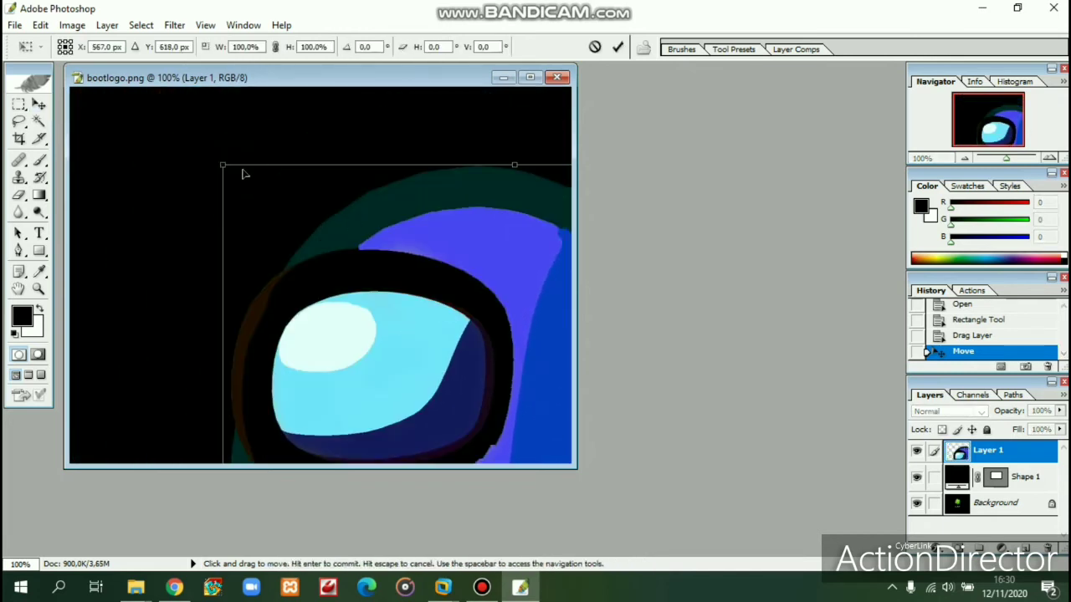
pyautogui.moveTo(224, 166); pyautogui.dragTo(332, 272)
pyautogui.moveTo(485, 379); pyautogui.dragTo(293, 187)
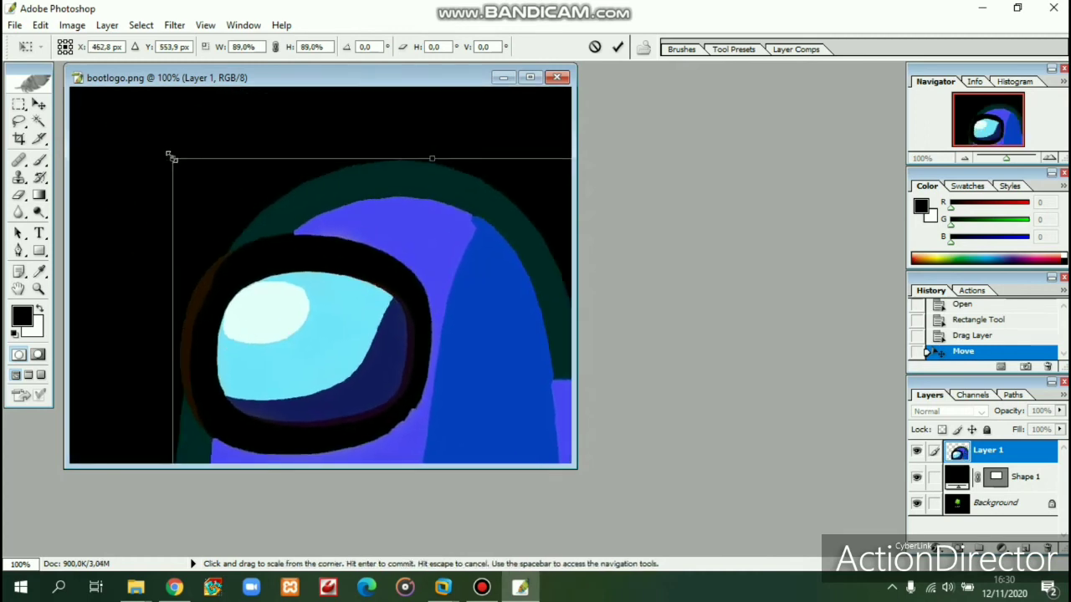
pyautogui.moveTo(170, 157); pyautogui.dragTo(307, 348)
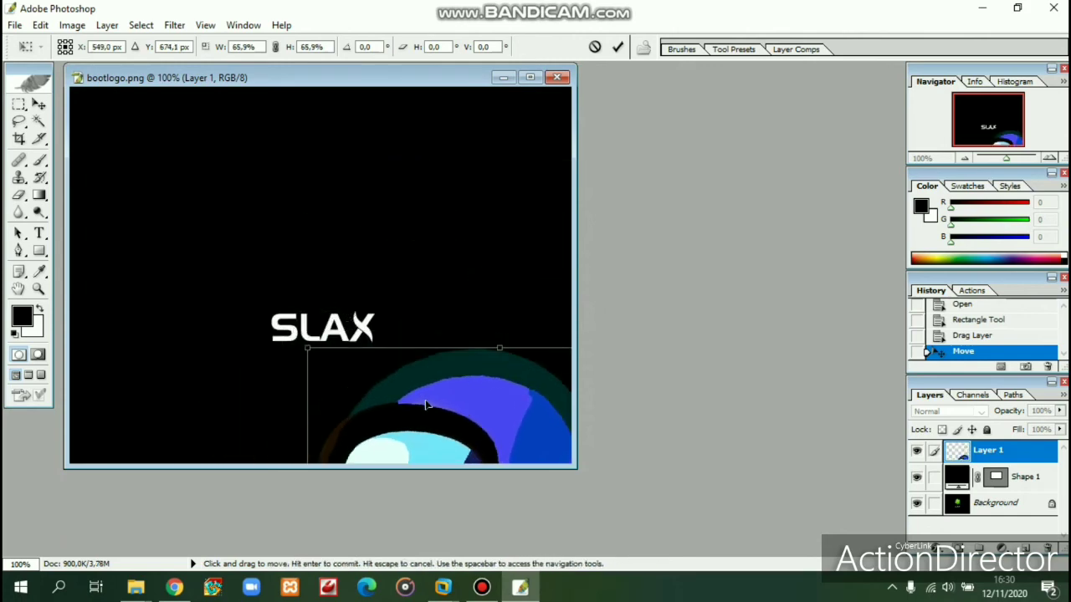
pyautogui.moveTo(425, 406); pyautogui.dragTo(311, 291)
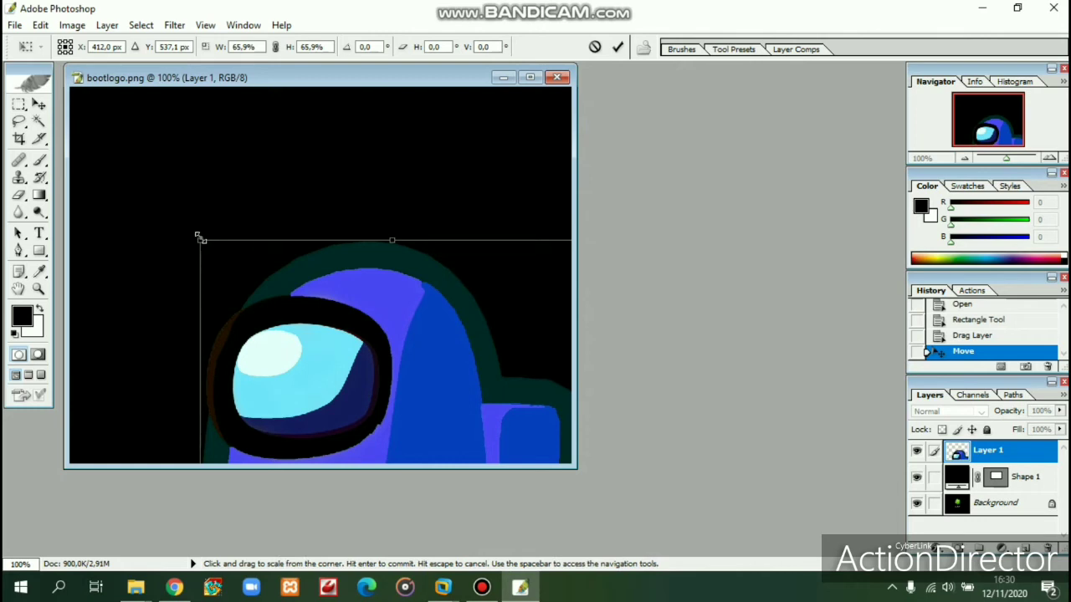
pyautogui.moveTo(199, 237); pyautogui.dragTo(291, 367)
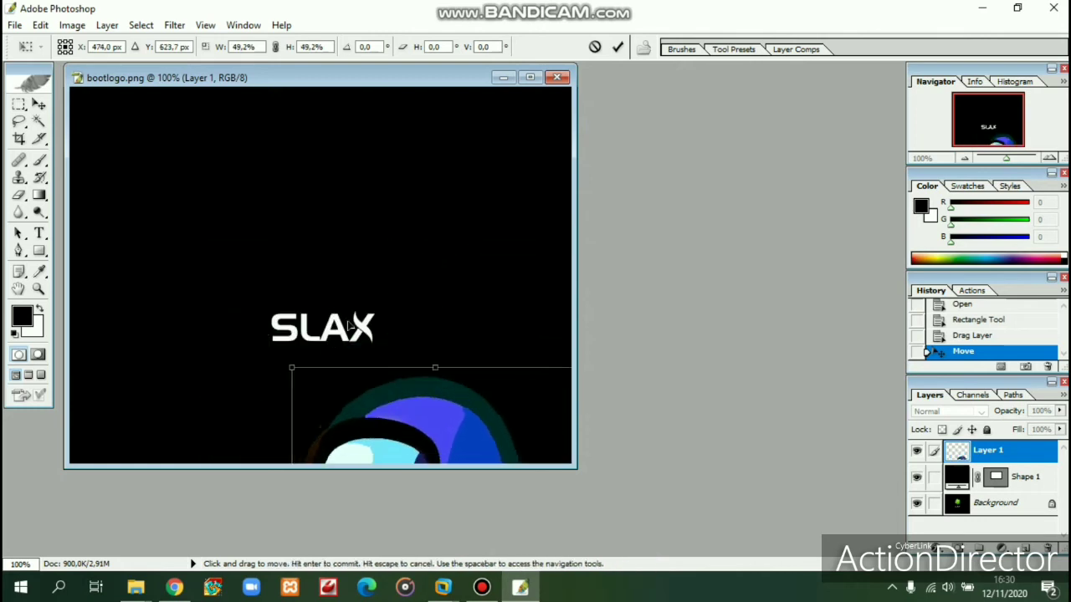
pyautogui.moveTo(439, 411); pyautogui.dragTo(369, 176)
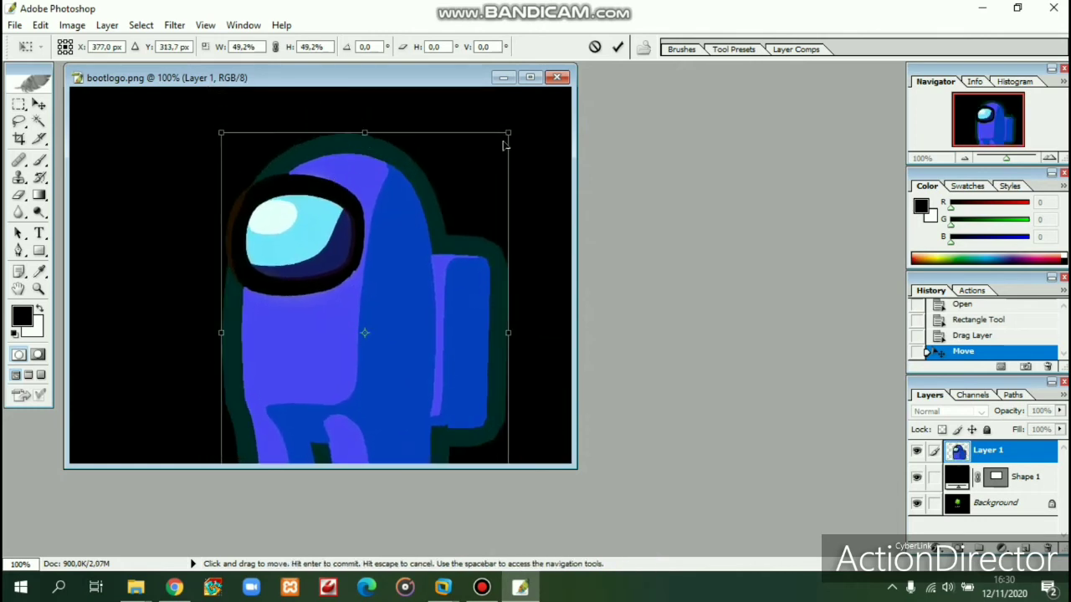
# Step: Scale the blue character to about 19.4%, place it above and left of the SLAX text, and apply the transform
pyautogui.moveTo(508, 134); pyautogui.dragTo(287, 342)
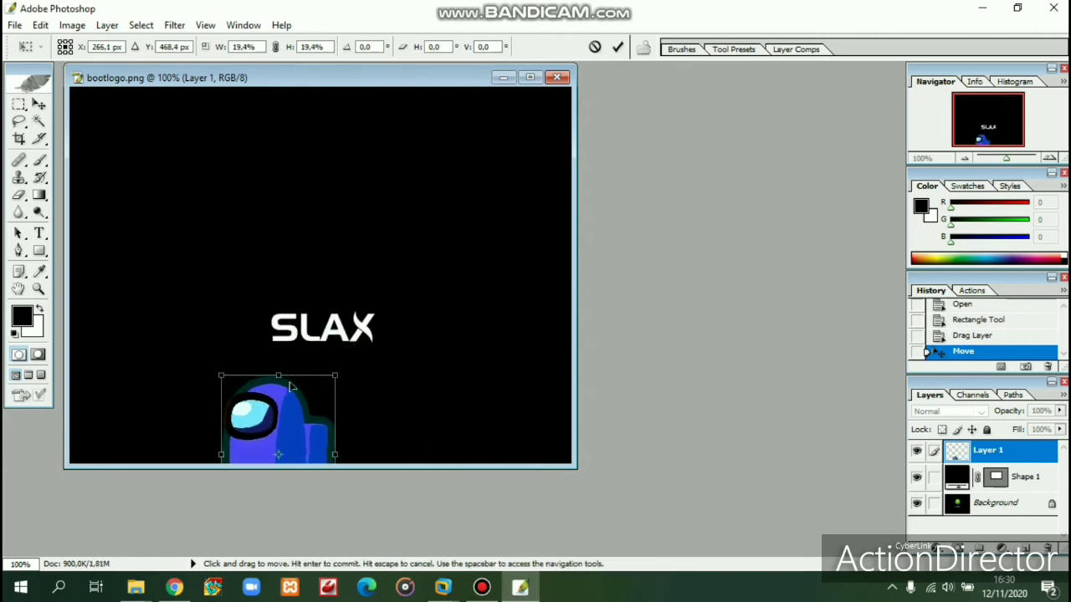
pyautogui.moveTo(287, 433); pyautogui.dragTo(270, 214)
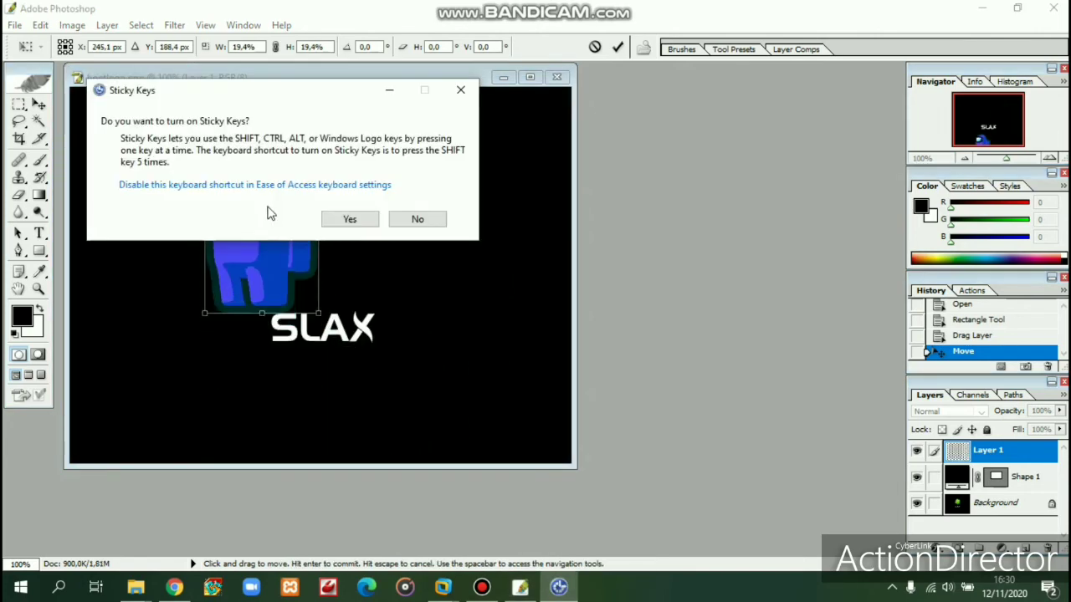
pyautogui.click(418, 220)
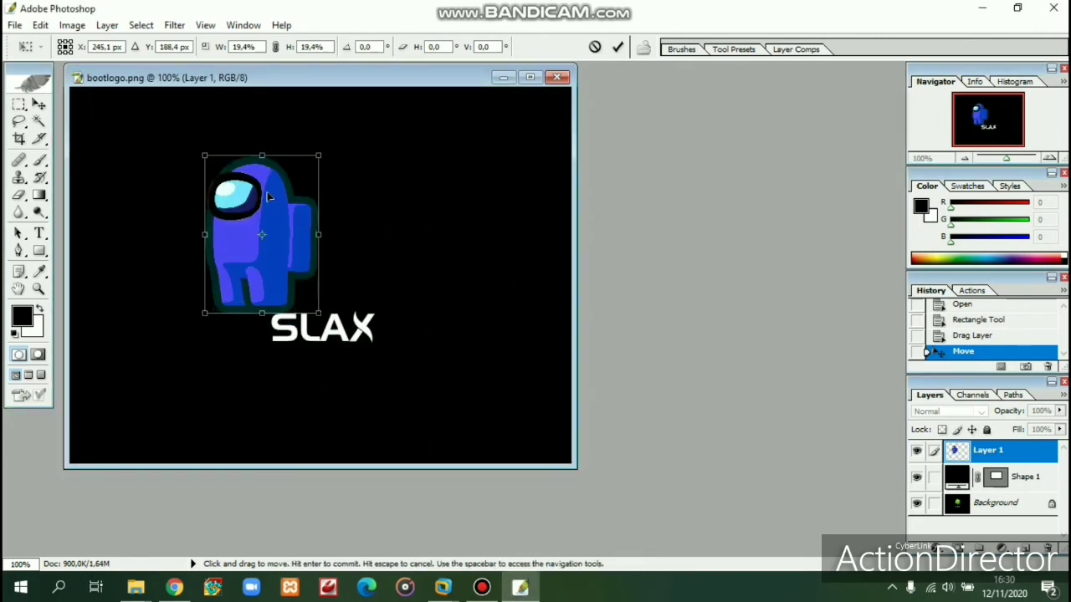
pyautogui.moveTo(269, 198); pyautogui.dragTo(241, 190)
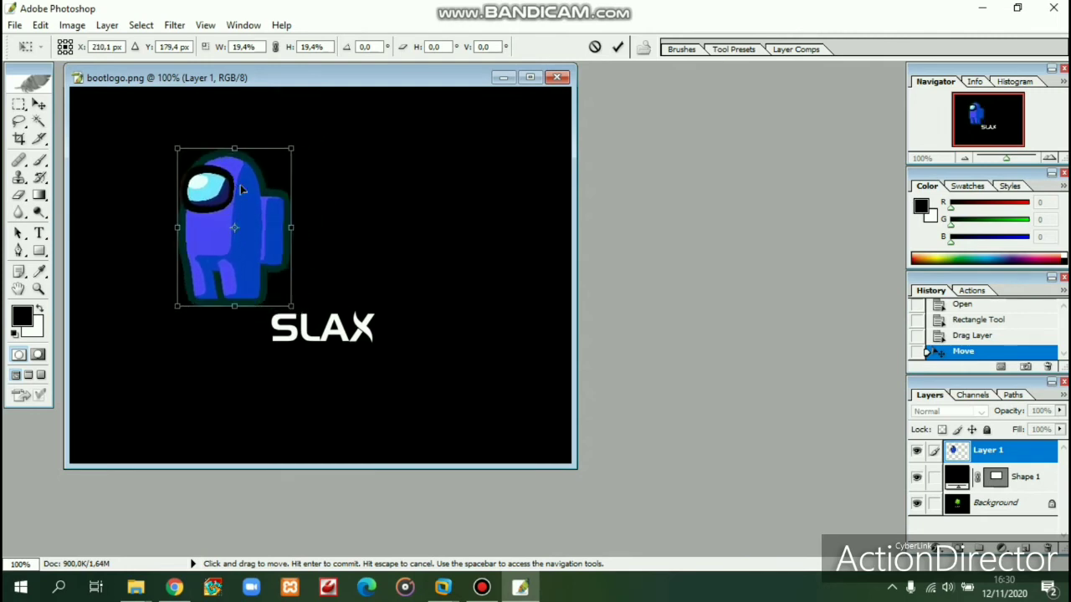
pyautogui.click(617, 47)
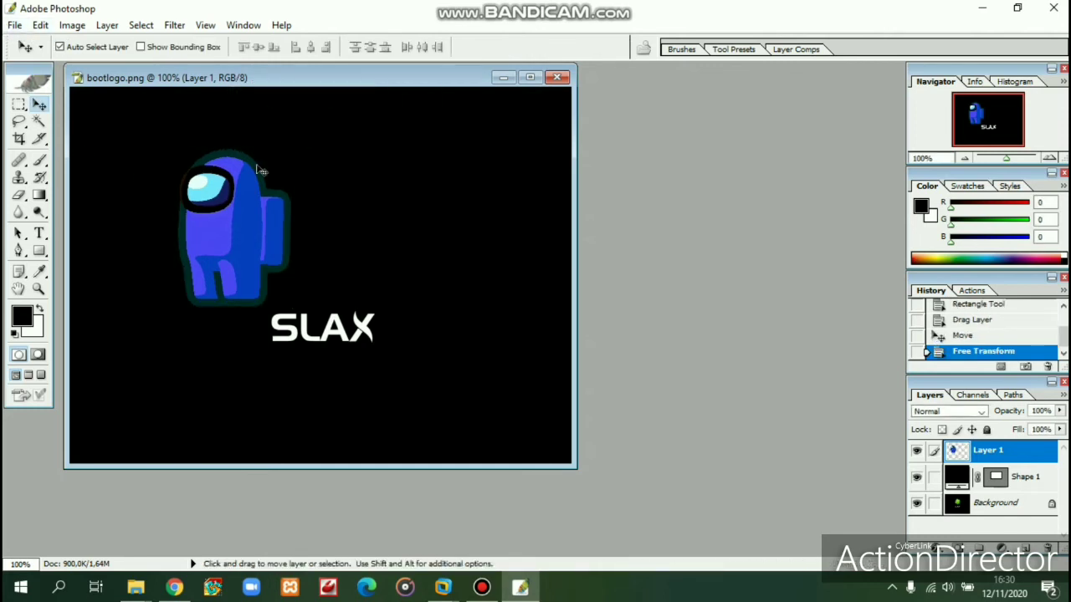
# Step: Open the AMONG 2 image from the FOTO folder and place its window beside the bootlogo window
pyautogui.click(12, 26)
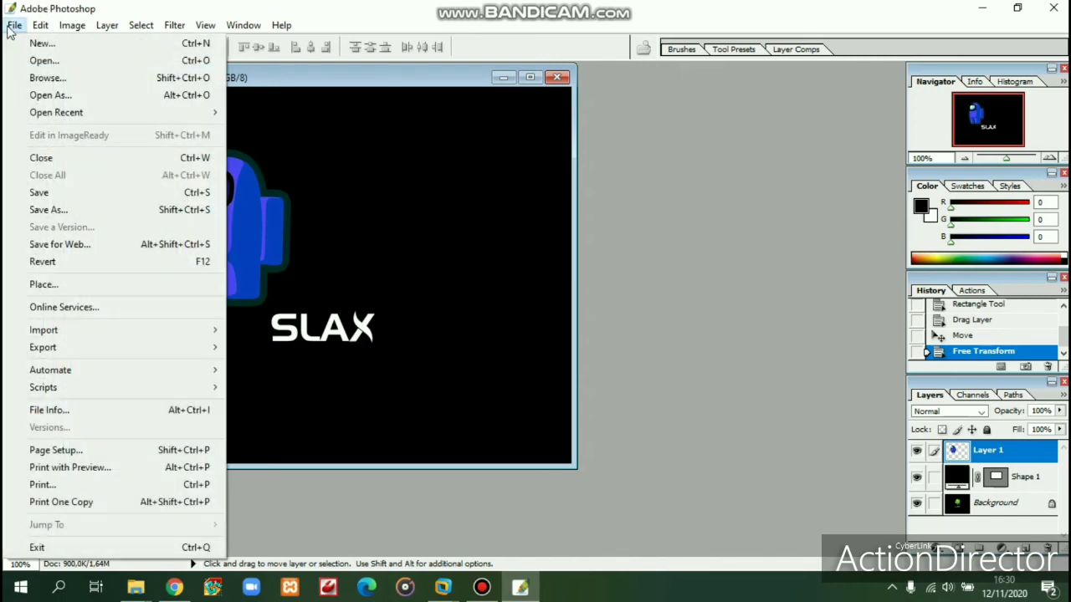
pyautogui.hotkey('ctrl', 'o')
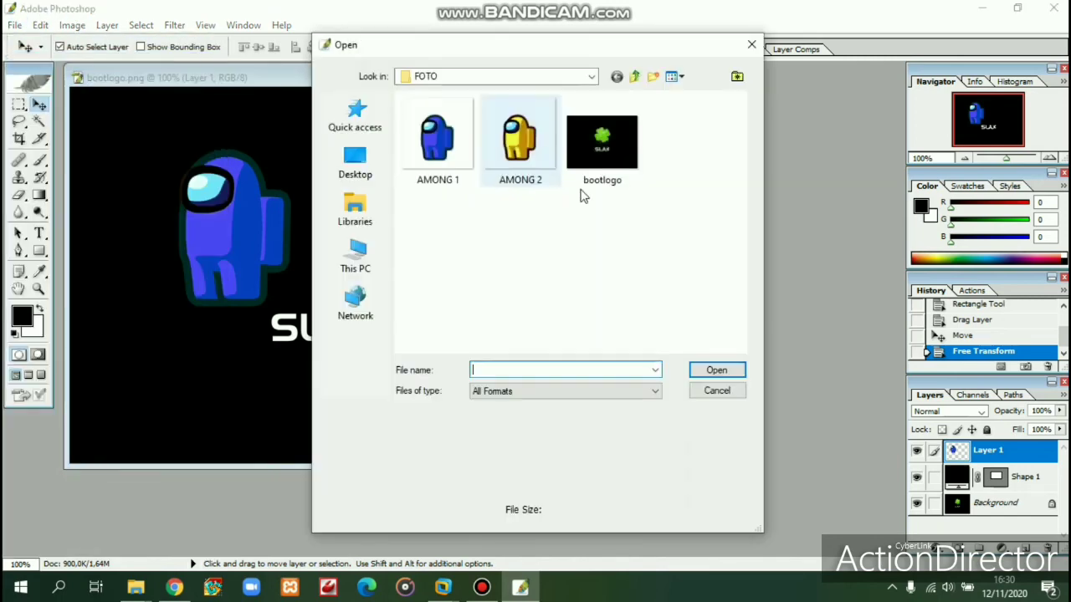
pyautogui.click(517, 151)
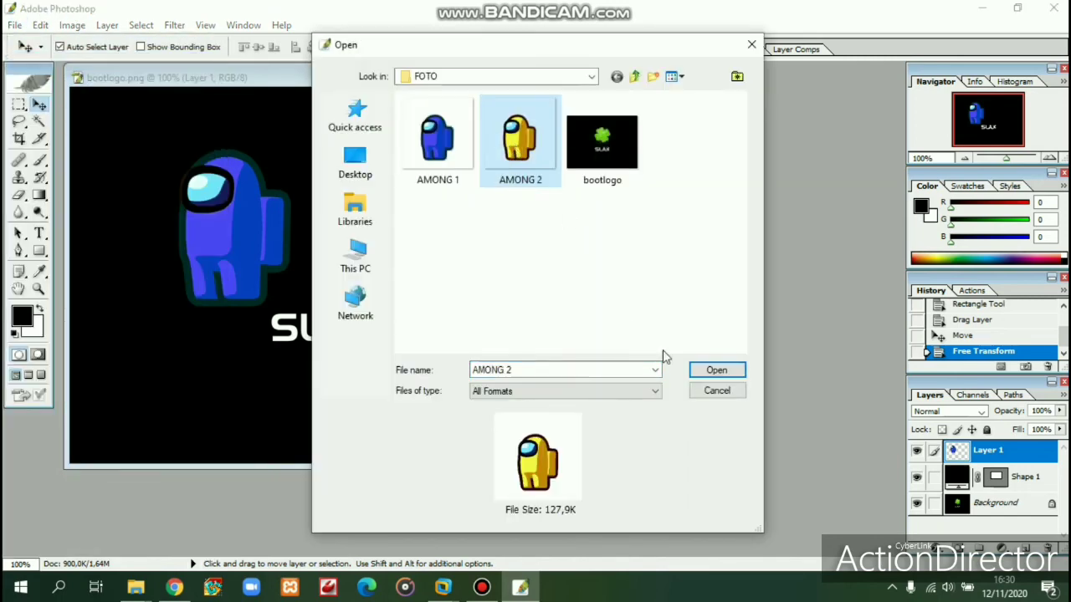
pyautogui.click(728, 372)
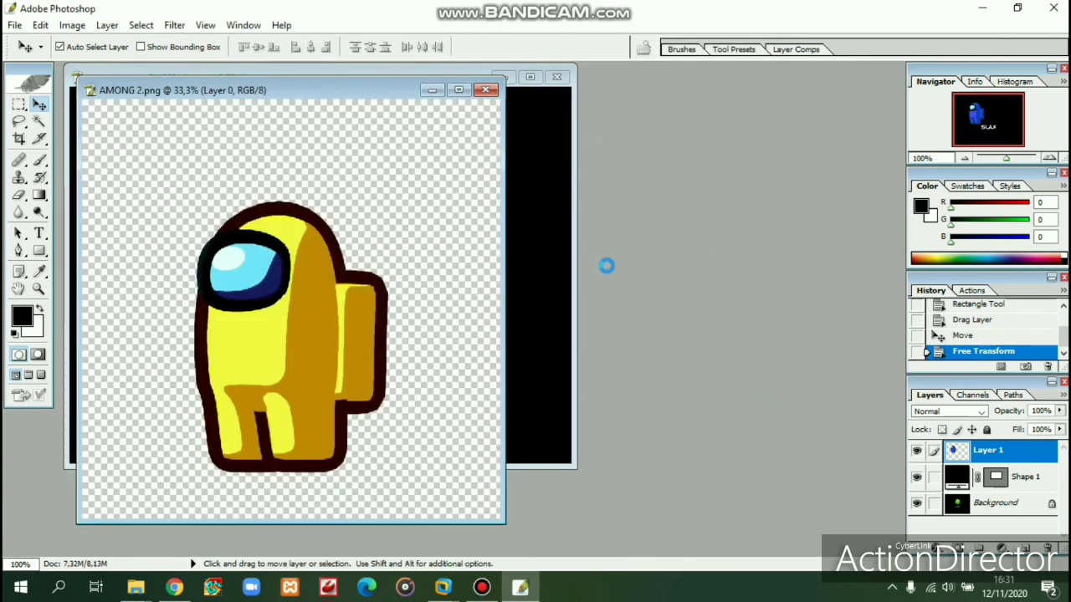
pyautogui.moveTo(343, 93); pyautogui.dragTo(824, 67)
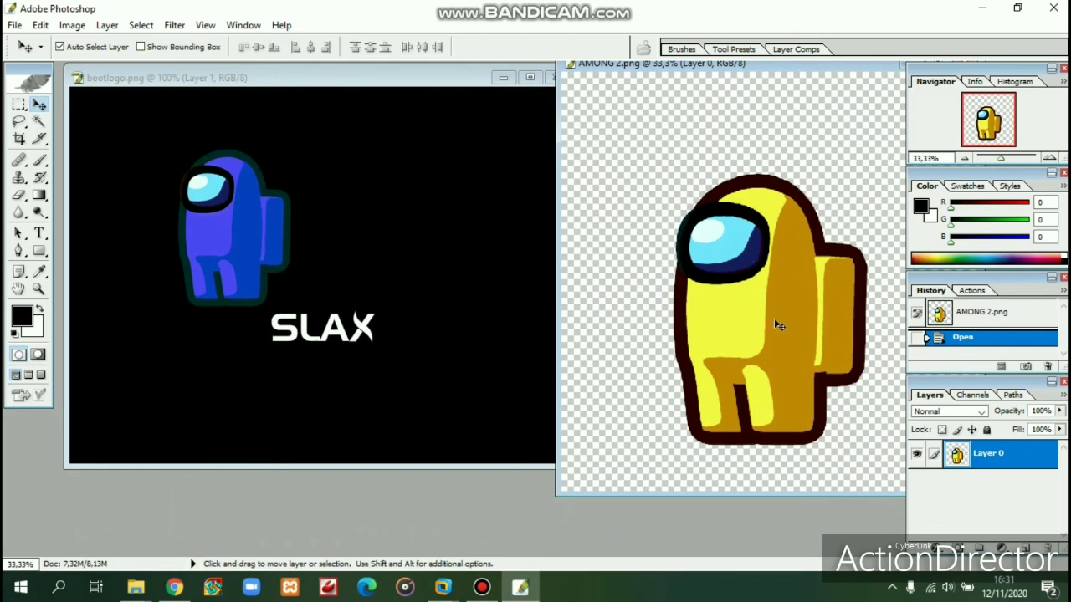
# Step: Copy the yellow character from the AMONG 2 image into the bootlogo image and close AMONG 2
pyautogui.moveTo(776, 320); pyautogui.dragTo(410, 243)
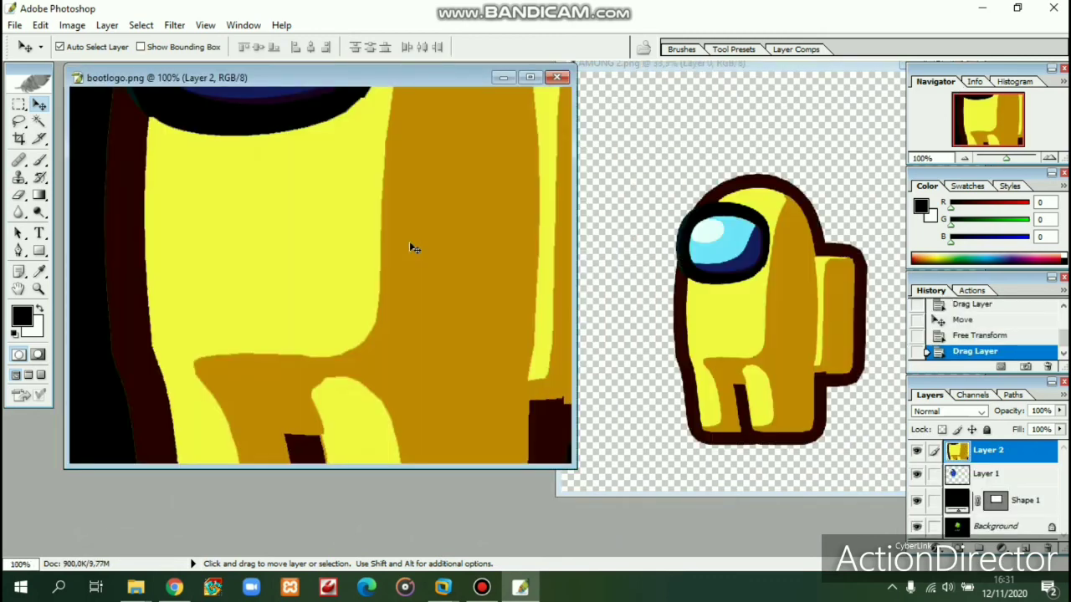
pyautogui.click(750, 154)
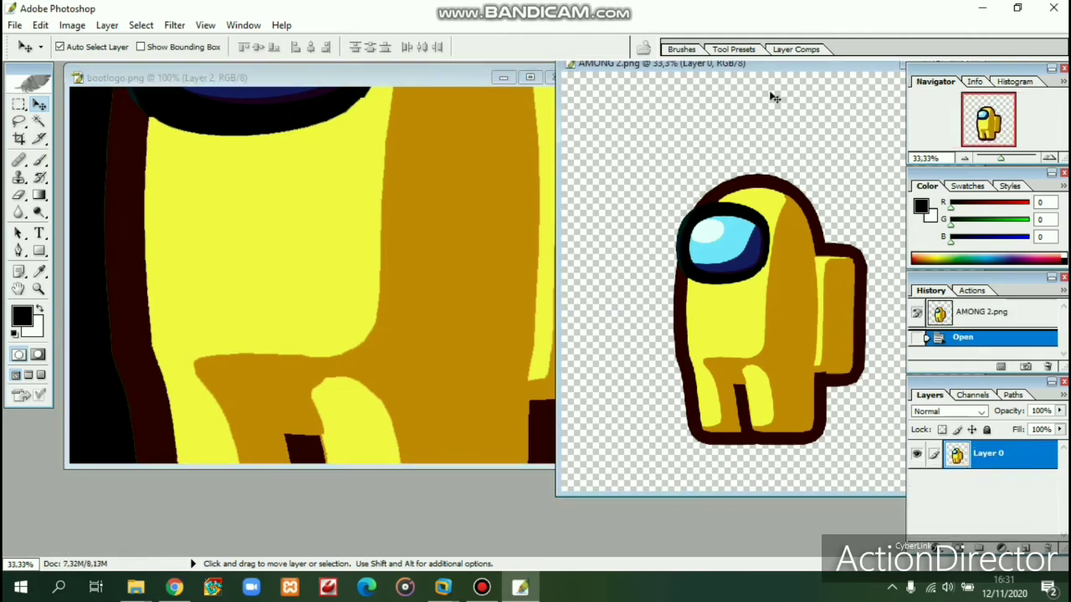
pyautogui.moveTo(768, 72); pyautogui.dragTo(552, 93)
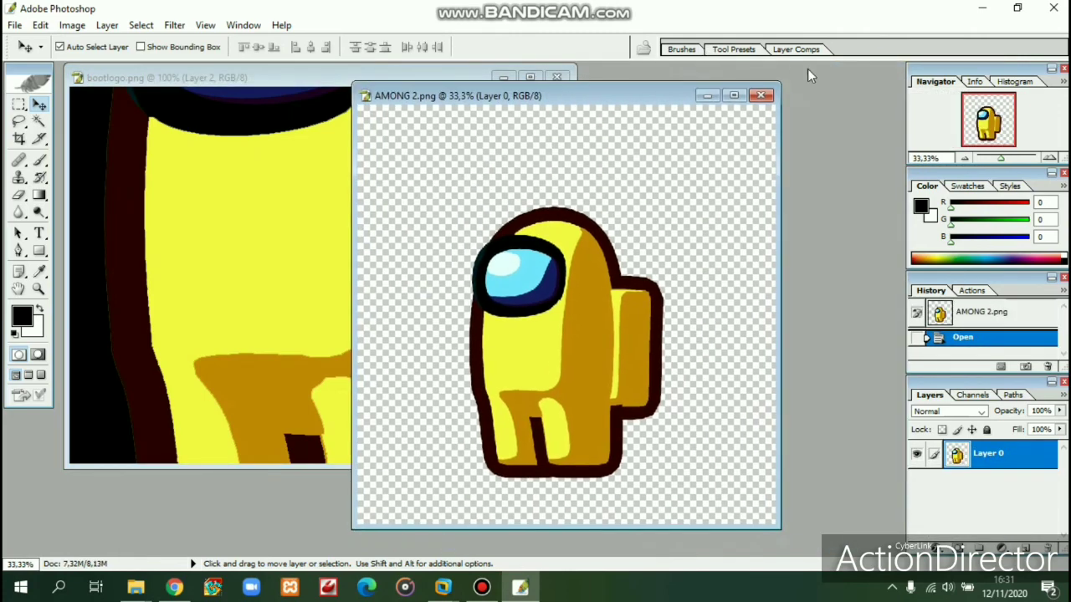
pyautogui.click(766, 97)
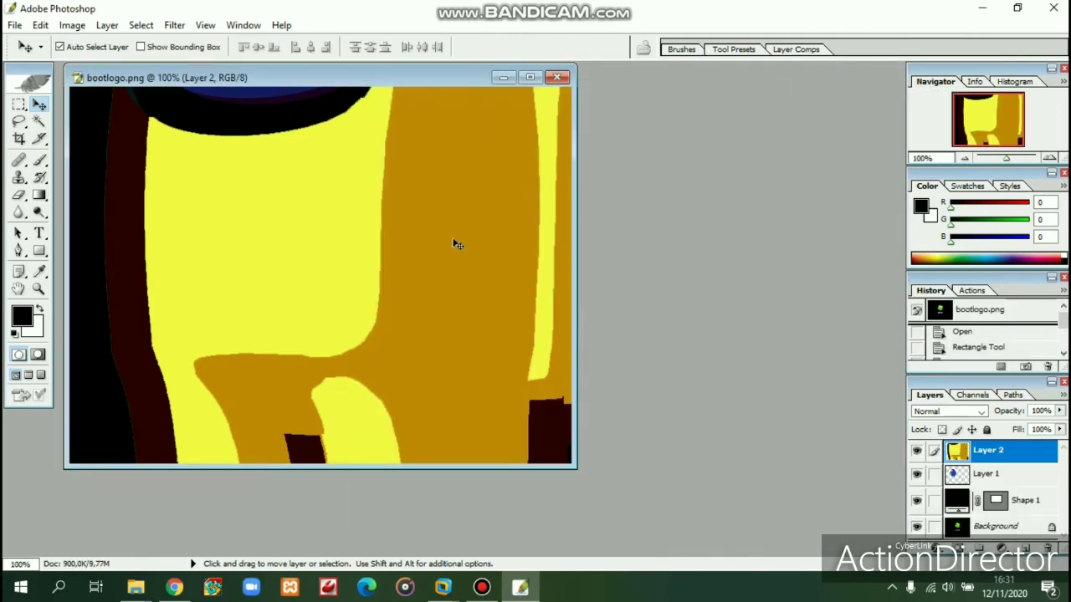
# Step: Move the yellow character down until its head shows, then free-transform it proportionally to about 81.1% and shift it up and left
pyautogui.moveTo(457, 245); pyautogui.dragTo(478, 444)
pyautogui.moveTo(382, 217); pyautogui.dragTo(411, 341)
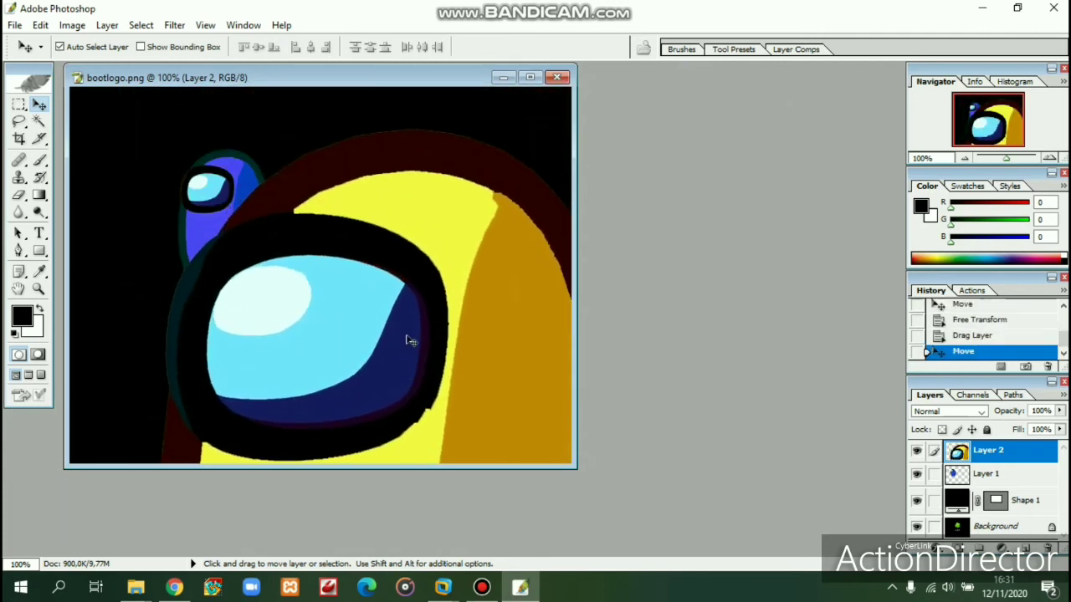
pyautogui.hotkey('ctrl', 't')
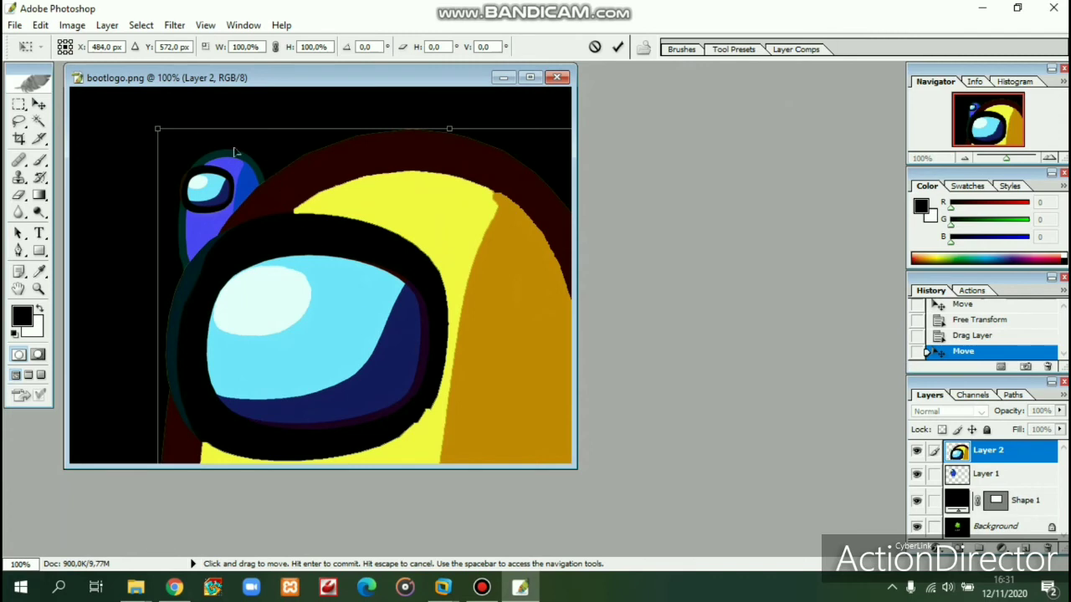
pyautogui.moveTo(156, 131); pyautogui.dragTo(263, 280)
pyautogui.moveTo(397, 333); pyautogui.dragTo(235, 190)
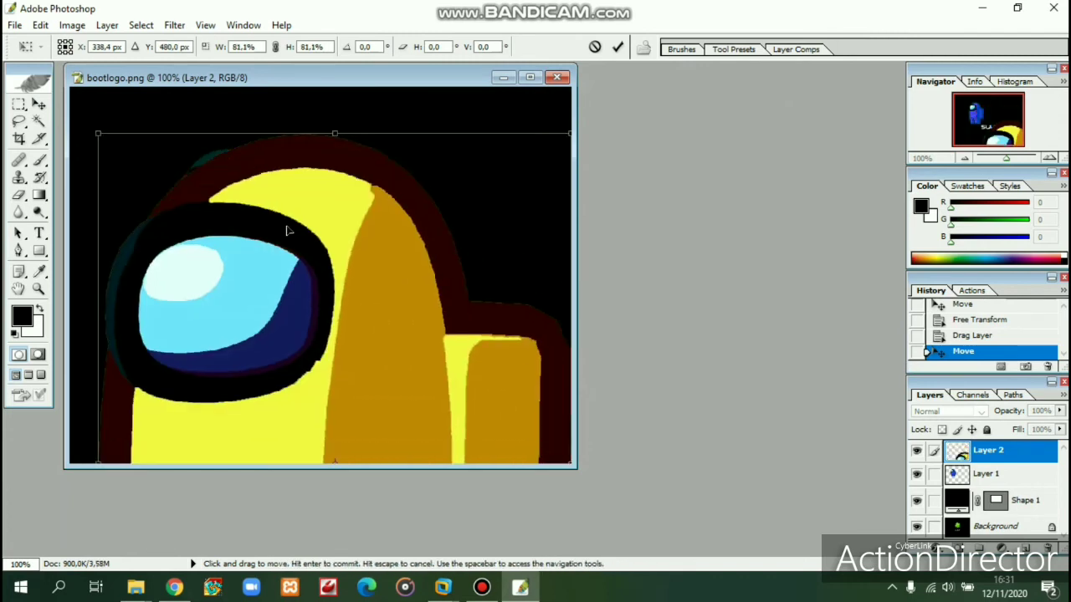
# Step: Scale the yellow character to about 14.2%, place it beside the blue character above the SLAX text, and apply the transform
pyautogui.moveTo(100, 136); pyautogui.dragTo(287, 397)
pyautogui.moveTo(407, 435); pyautogui.dragTo(339, 153)
pyautogui.moveTo(223, 121); pyautogui.dragTo(420, 396)
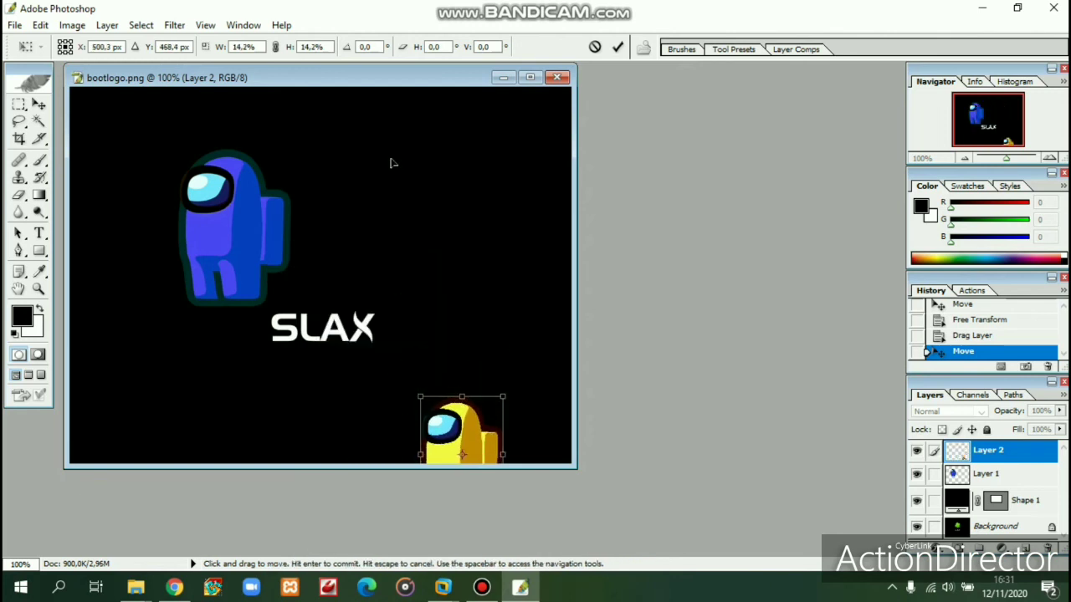
pyautogui.moveTo(459, 426); pyautogui.dragTo(374, 226)
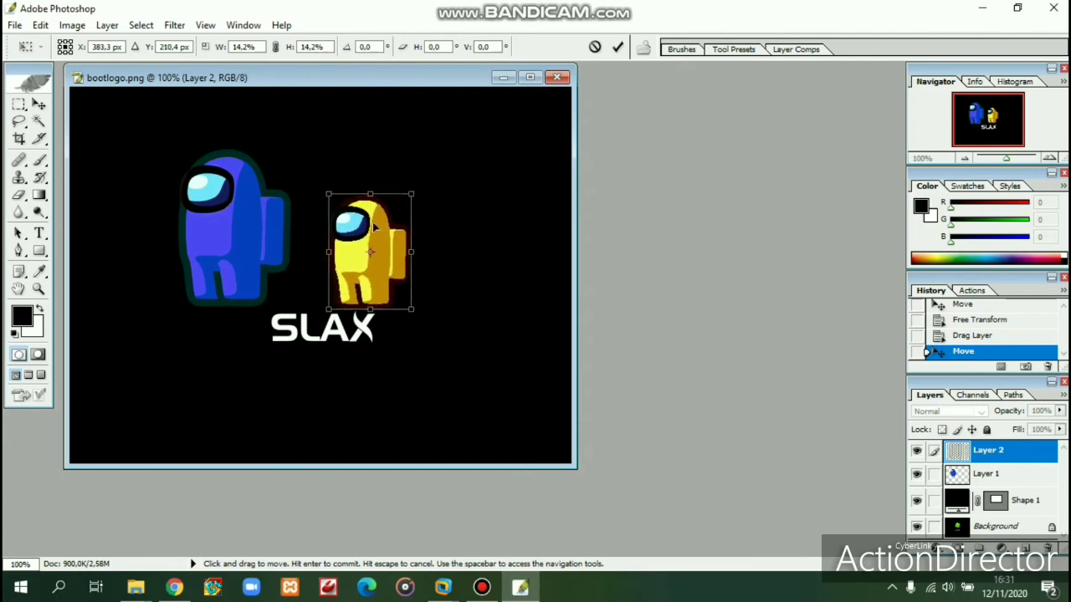
pyautogui.click(617, 48)
# Step: Shift the blue and yellow characters slightly right and up so they stand side by side above the SLAX text
pyautogui.click(235, 220)
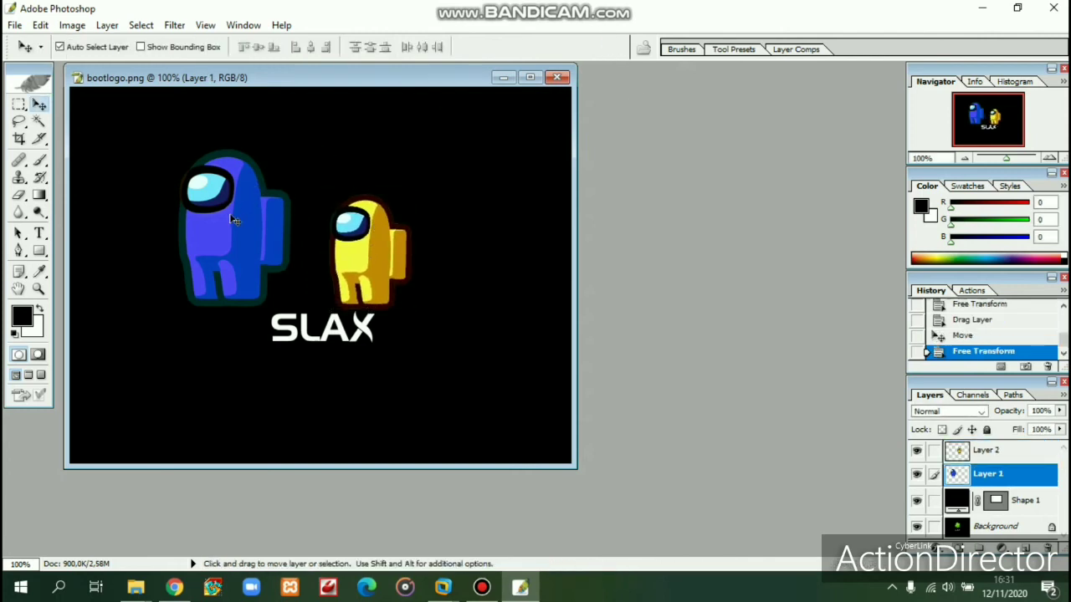
pyautogui.moveTo(239, 223); pyautogui.dragTo(267, 214)
pyautogui.click(376, 243)
pyautogui.moveTo(376, 242); pyautogui.dragTo(412, 230)
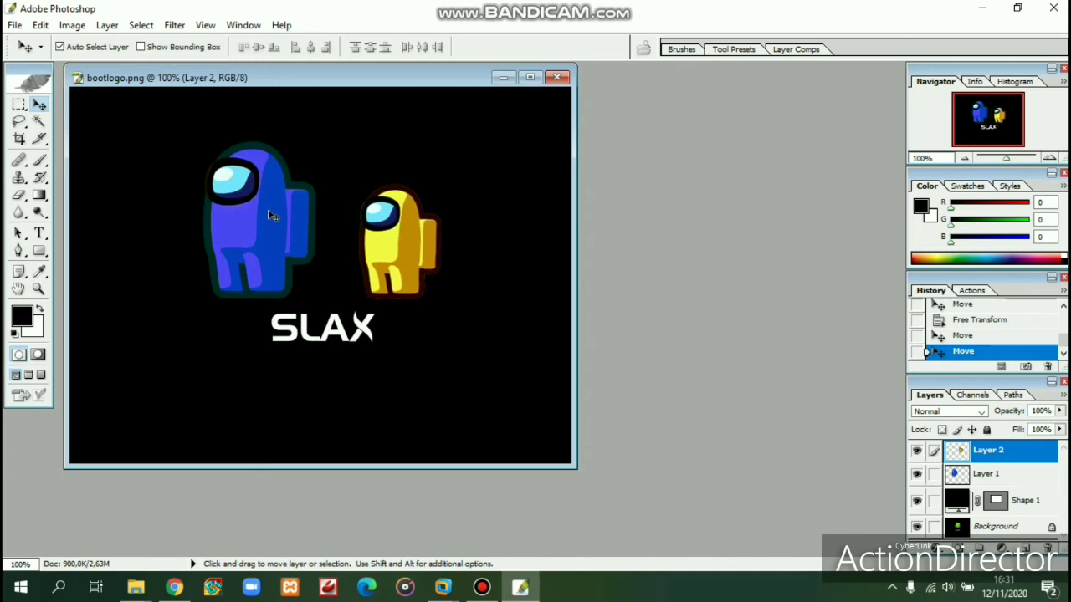
pyautogui.click(262, 212)
pyautogui.moveTo(262, 242); pyautogui.dragTo(277, 242)
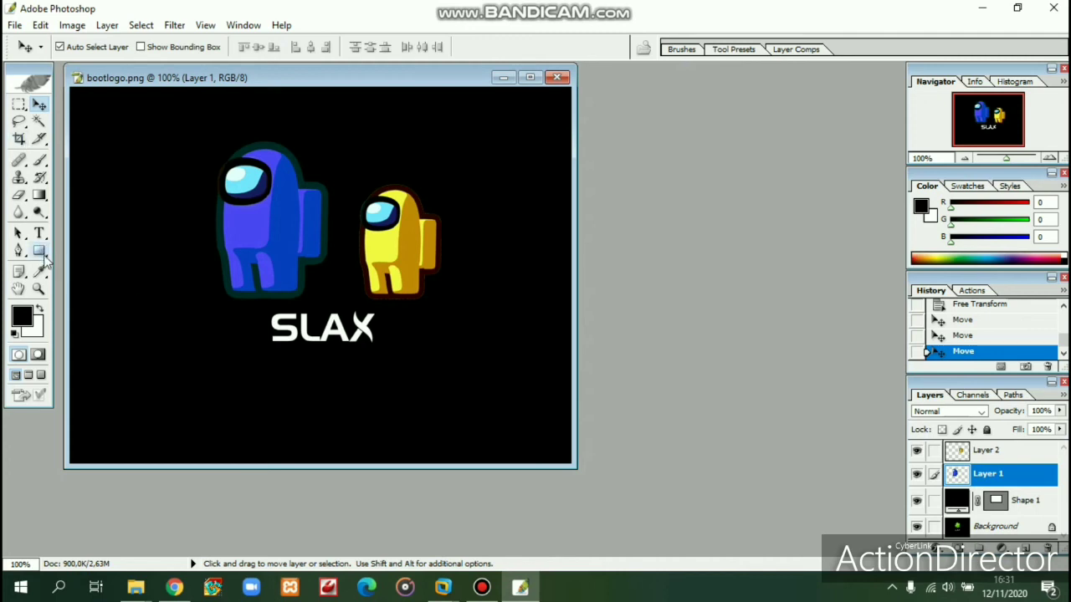
# Step: Cover the SLAX text beneath the characters with a black rectangle shape
pyautogui.click(40, 252)
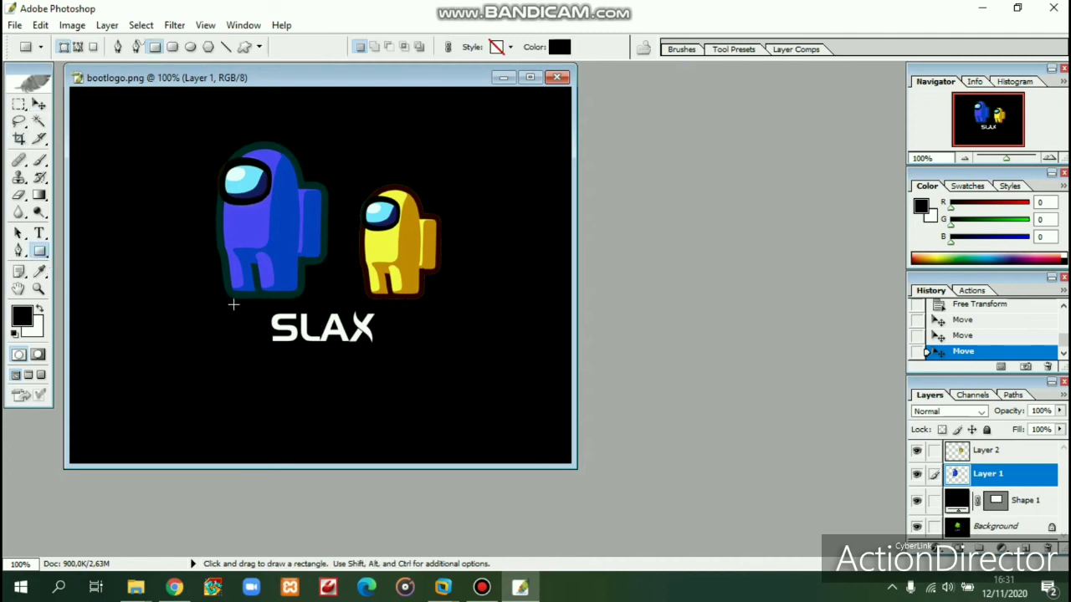
pyautogui.moveTo(227, 308); pyautogui.dragTo(411, 364)
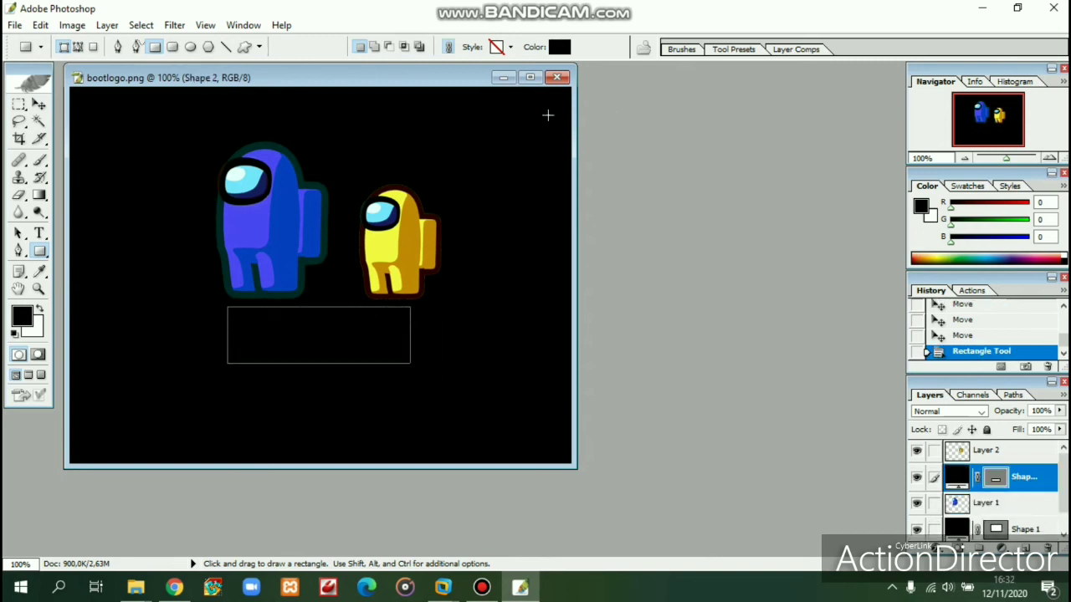
pyautogui.click(38, 106)
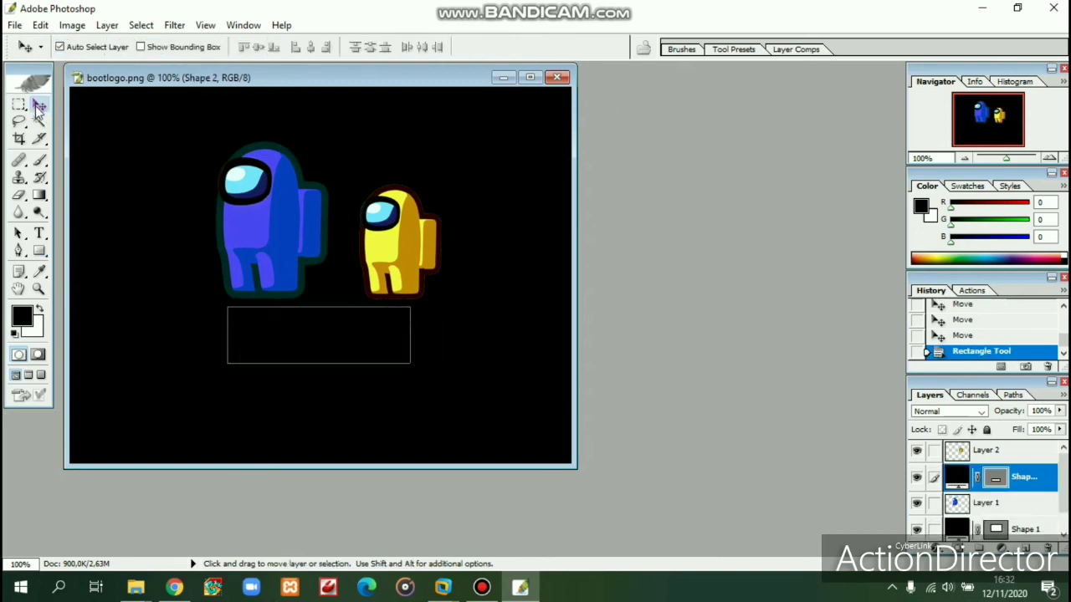
# Step: Add the text "AMONG SLAX" in white 12 pt Times New Roman near the canvas's lower edge
pyautogui.click(39, 234)
pyautogui.click(225, 436)
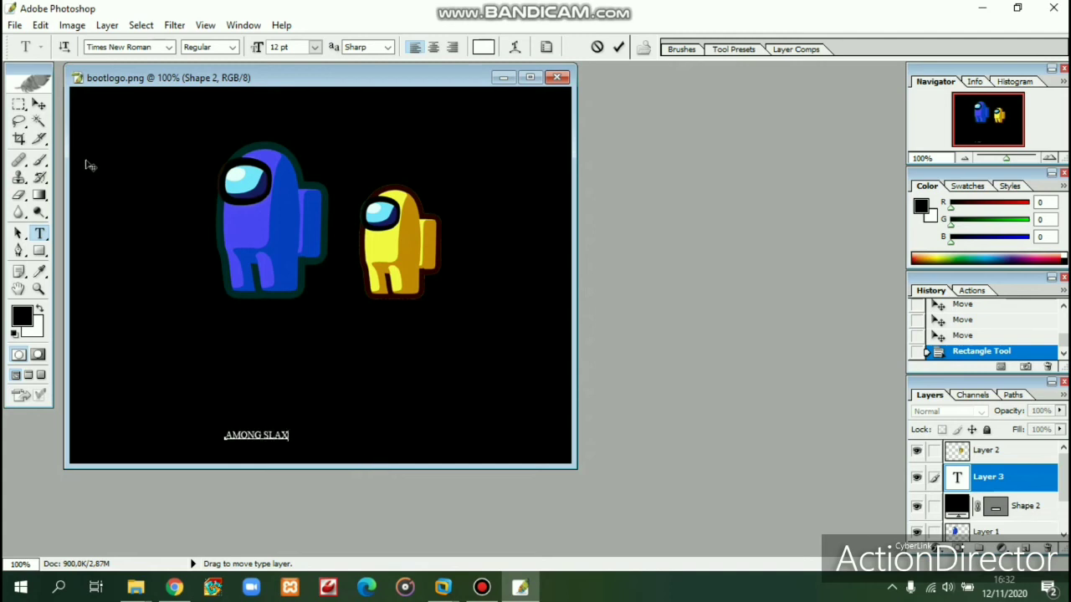
pyautogui.click(40, 104)
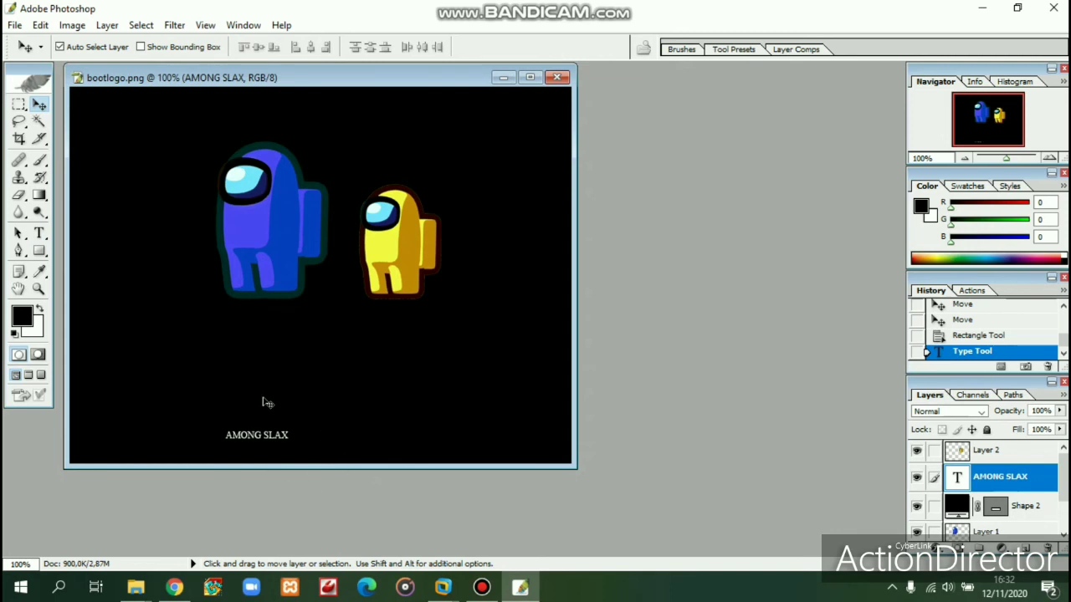
# Step: Scale the AMONG SLAX text to about 530%, place it centrally below the characters, and apply the transform
pyautogui.hotkey('ctrl', 't')
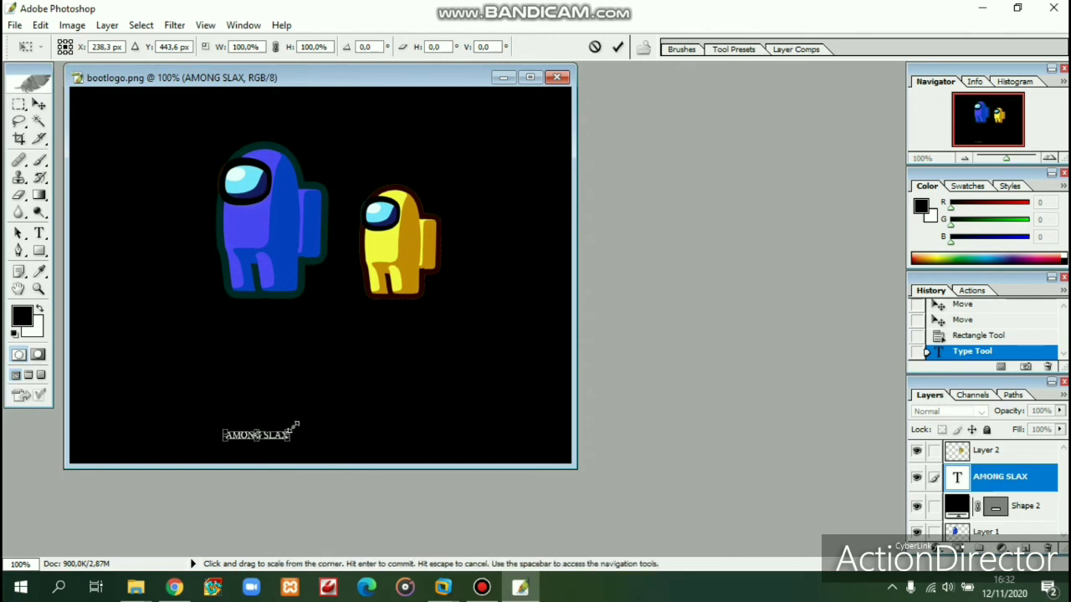
pyautogui.moveTo(293, 427); pyautogui.dragTo(551, 366)
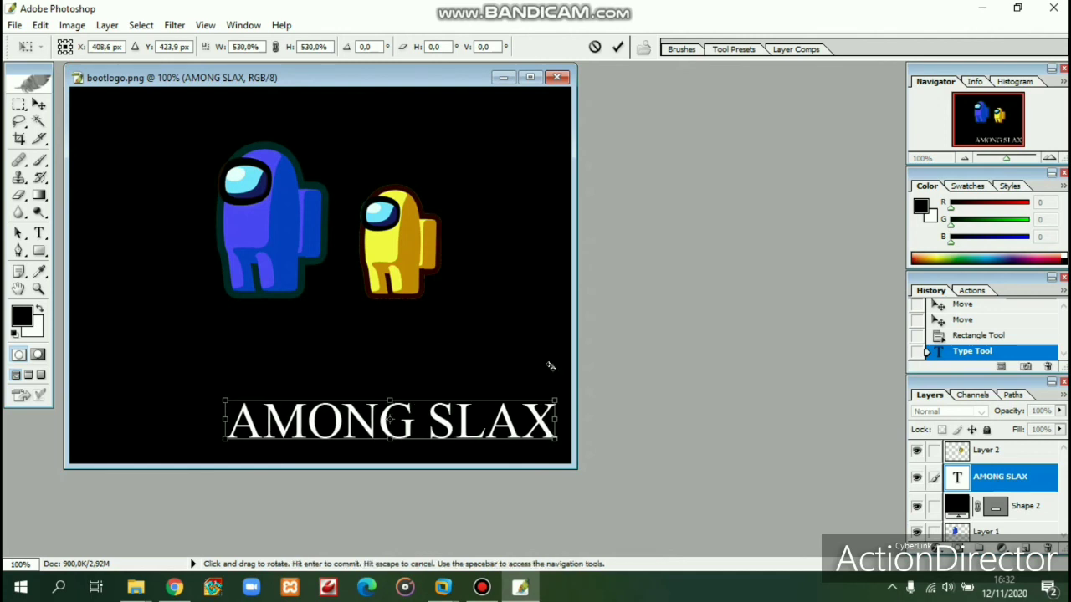
pyautogui.moveTo(524, 435); pyautogui.dragTo(469, 378)
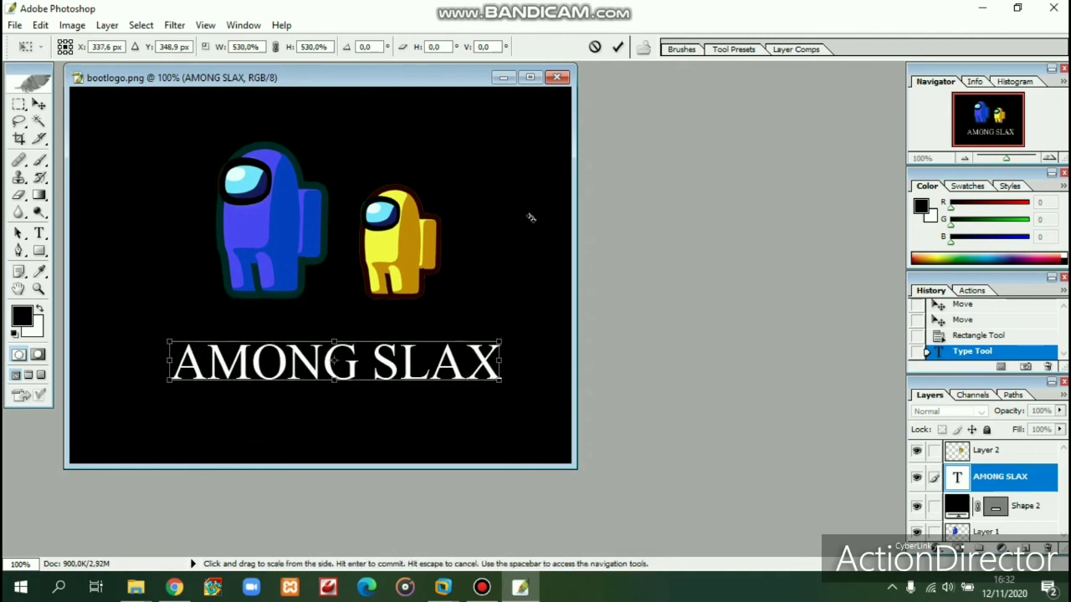
pyautogui.click(619, 53)
# Step: Maximise the bootlogo image window and move the AMONG SLAX text slightly up and left, closer beneath the characters
pyautogui.click(530, 78)
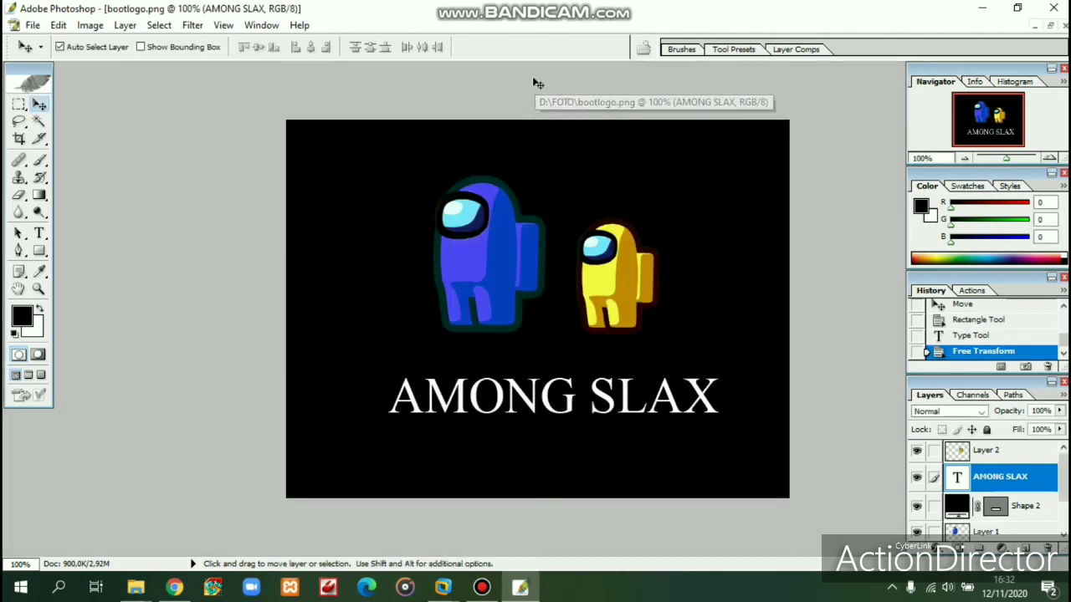
pyautogui.click(606, 417)
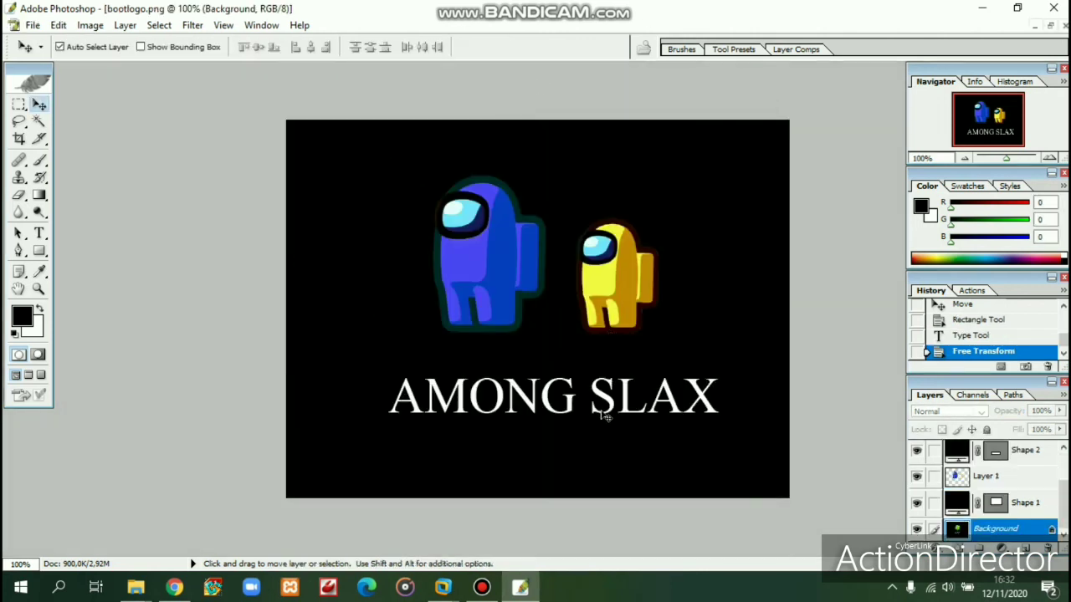
pyautogui.moveTo(595, 390); pyautogui.dragTo(598, 399)
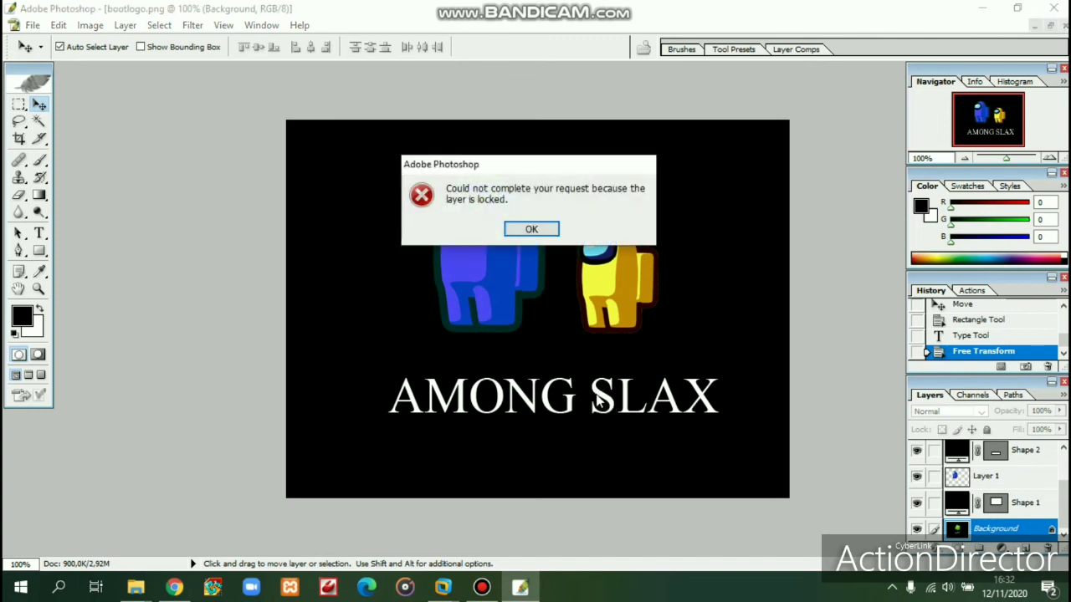
pyautogui.click(543, 231)
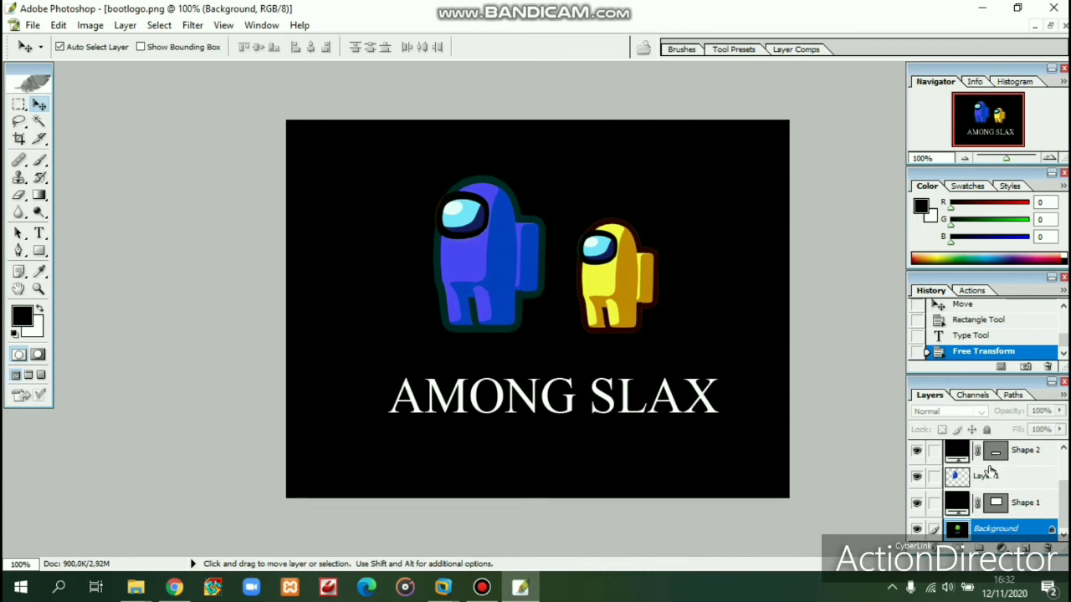
pyautogui.click(701, 394)
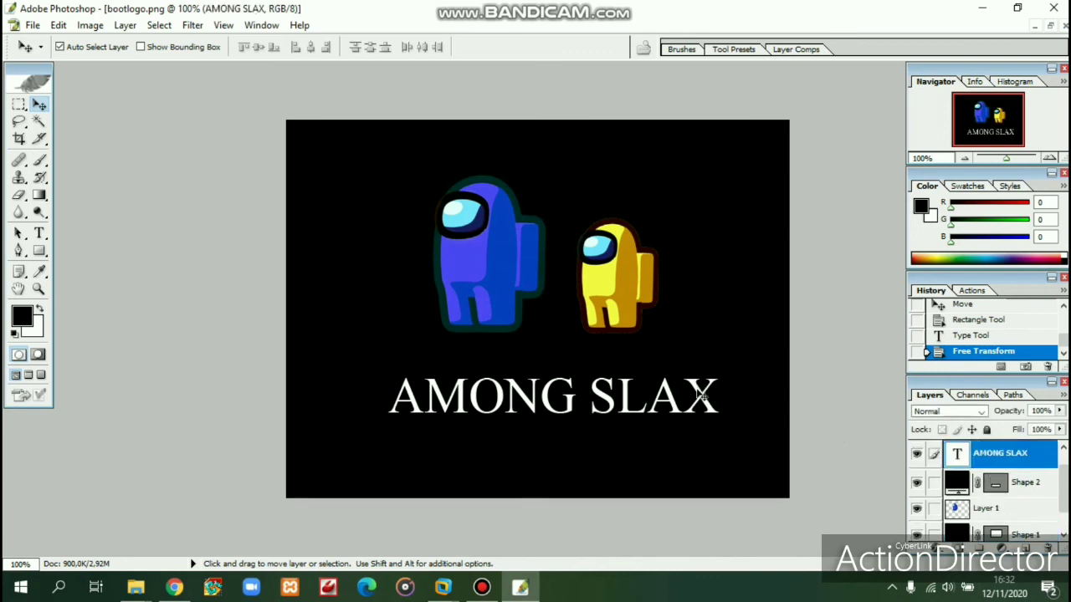
pyautogui.moveTo(701, 393); pyautogui.dragTo(690, 376)
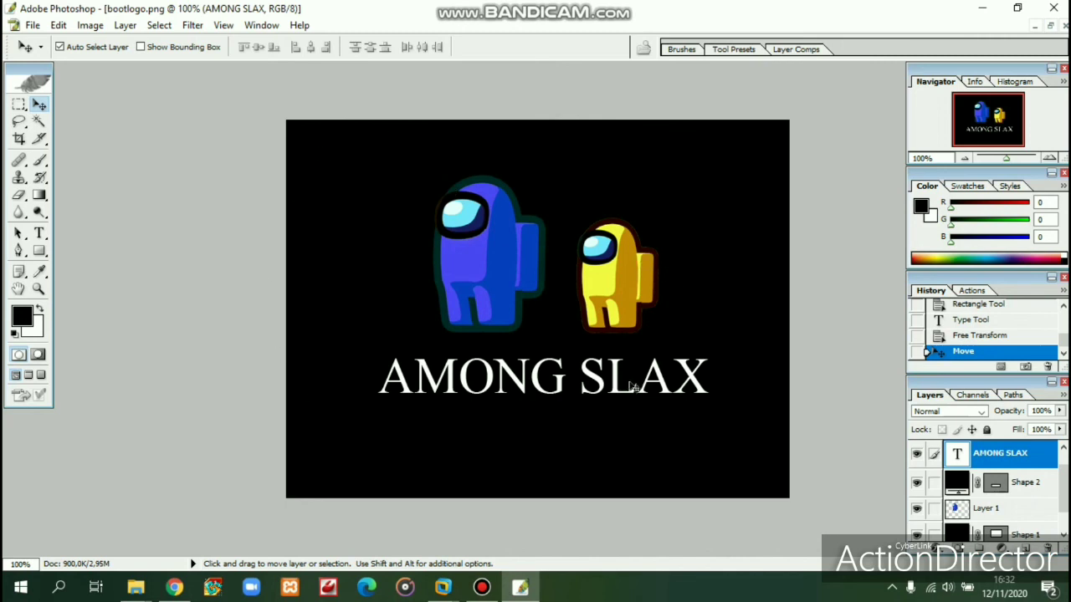
# Step: Save the image in PNG format as bootlogo.png in the FOTO folder, replacing the existing file with interlacing set to None
pyautogui.click(32, 24)
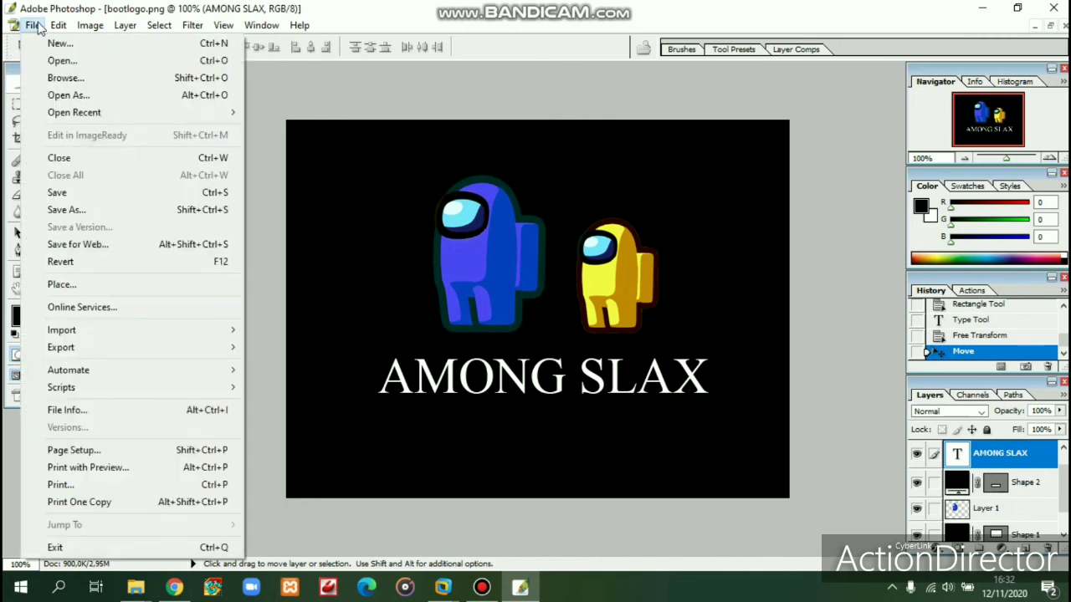
pyautogui.click(65, 211)
pyautogui.click(563, 353)
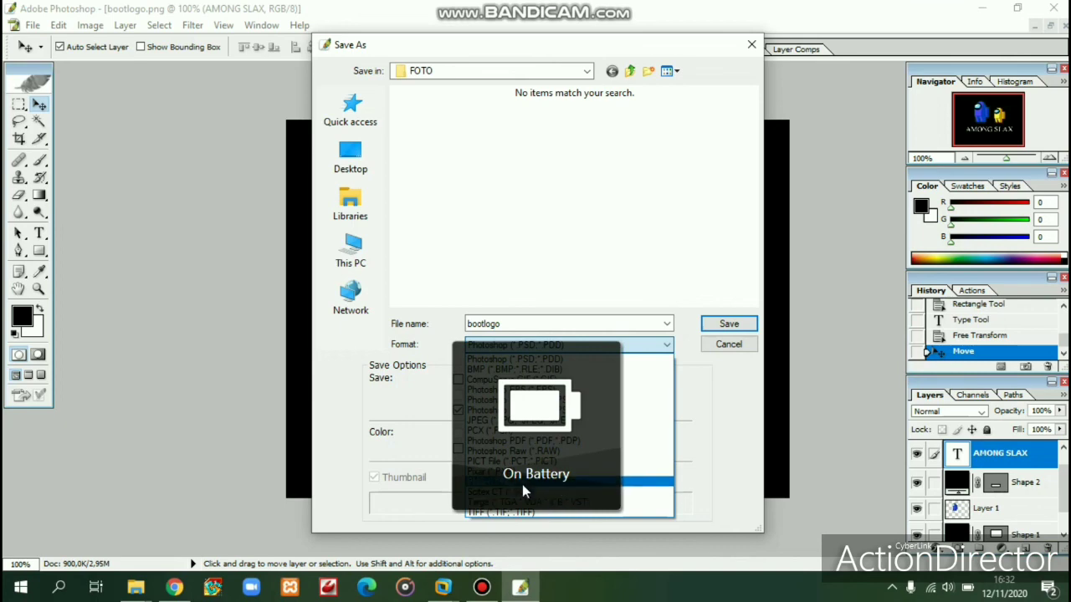
pyautogui.click(524, 473)
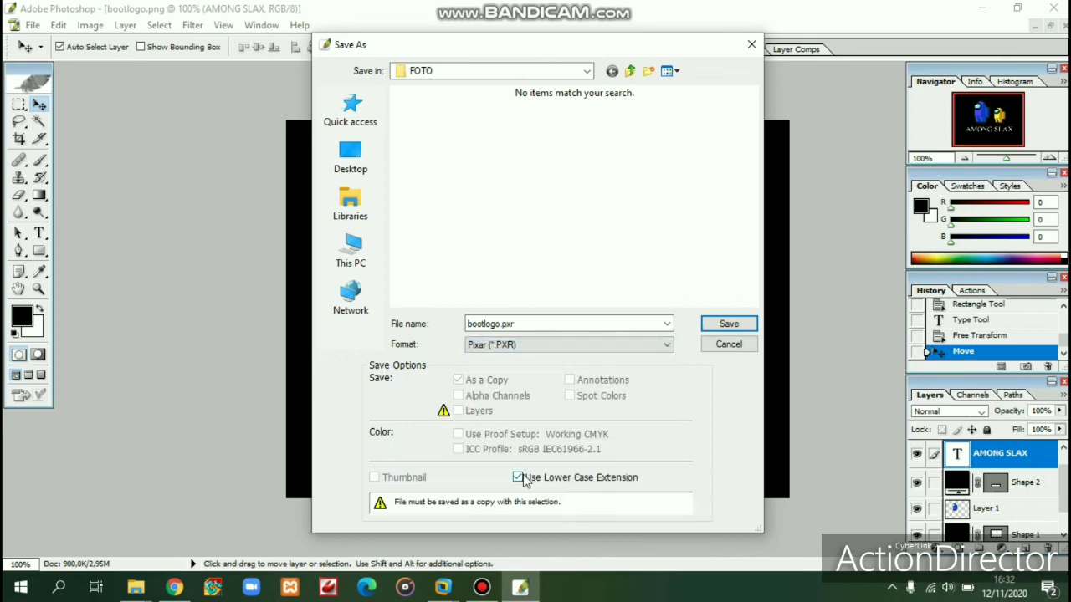
pyautogui.click(540, 353)
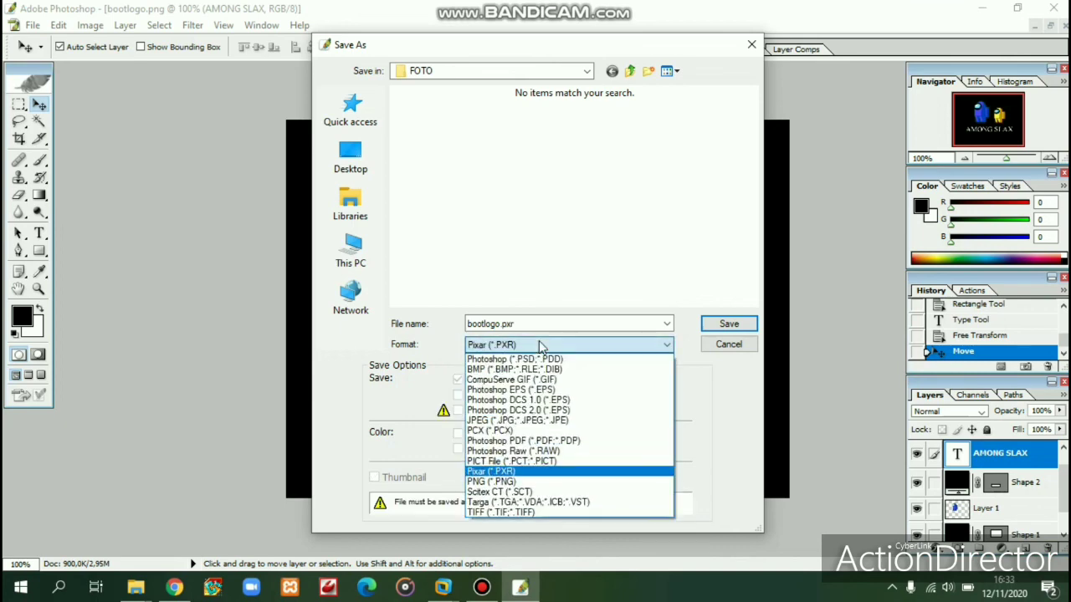
pyautogui.click(491, 483)
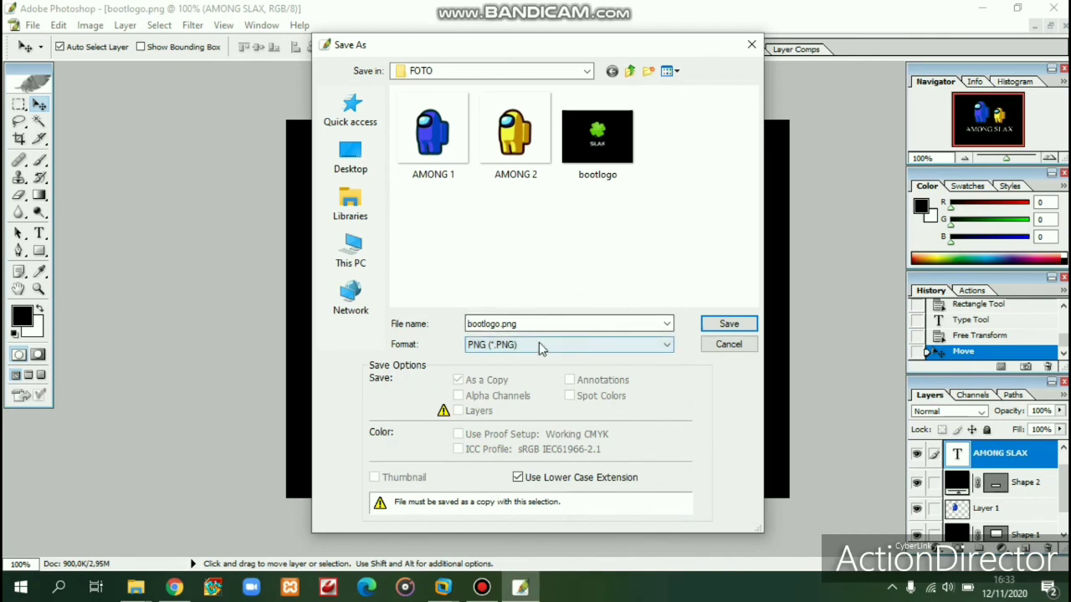
pyautogui.click(729, 324)
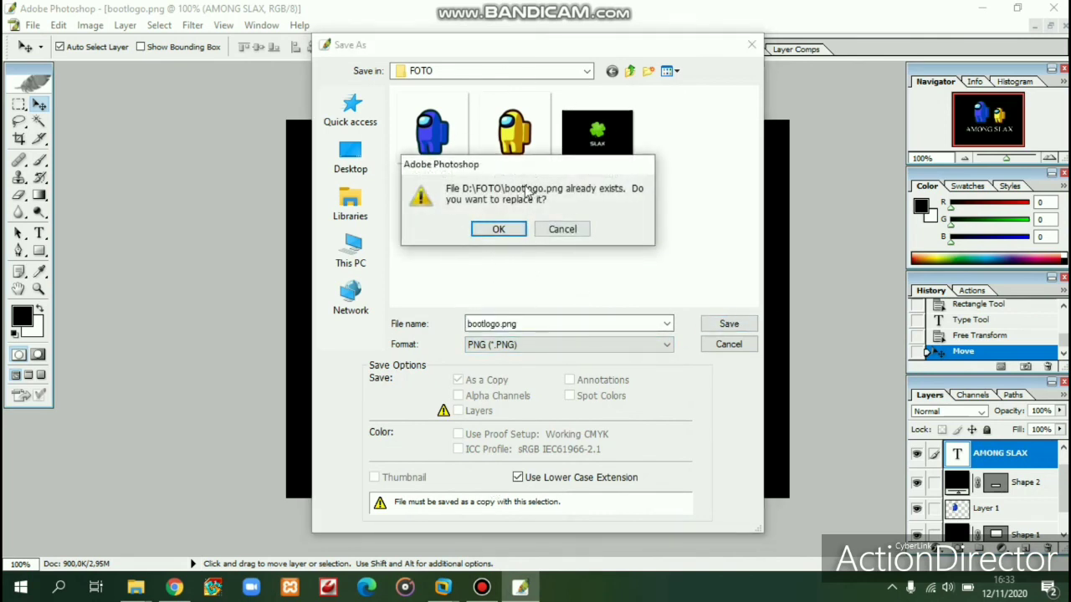
pyautogui.click(491, 233)
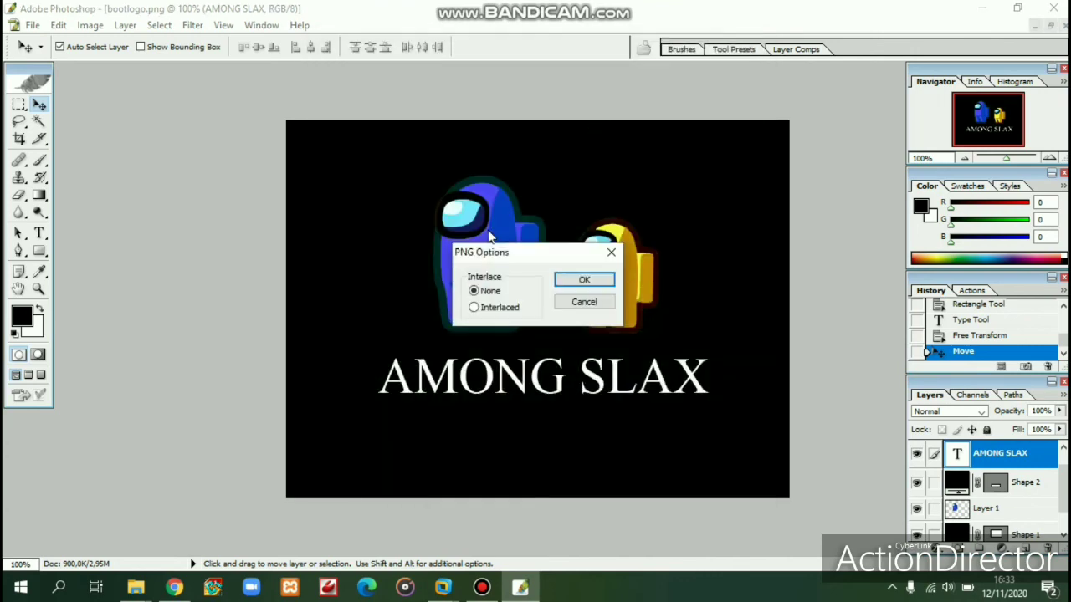
pyautogui.click(583, 279)
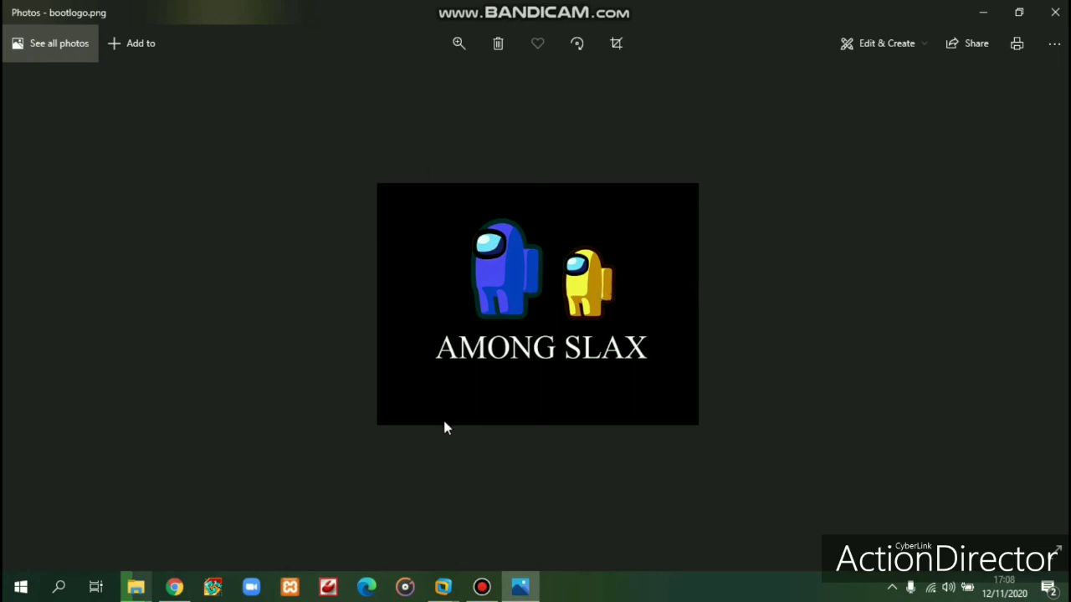
# Step: Switch to VMware Workstation and select the SLAX virtual machine in the library
pyautogui.click(443, 587)
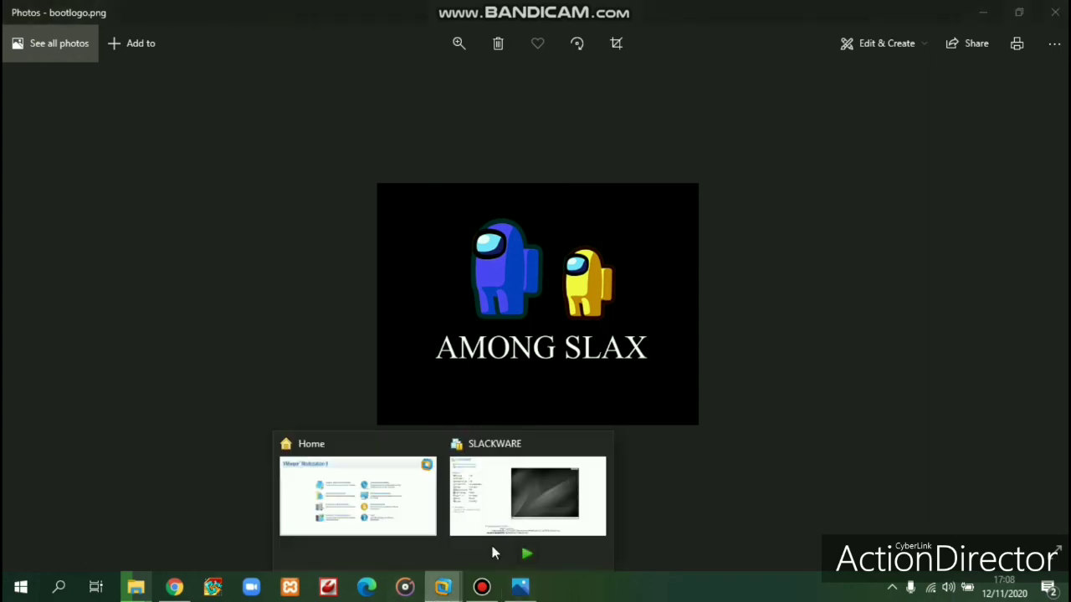
pyautogui.click(489, 492)
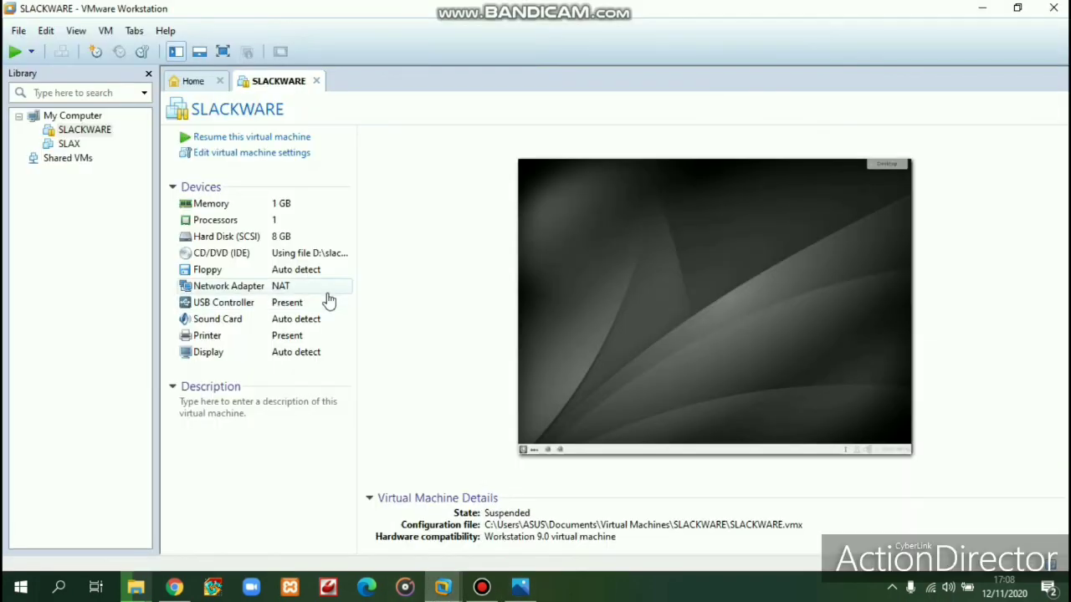
pyautogui.click(52, 147)
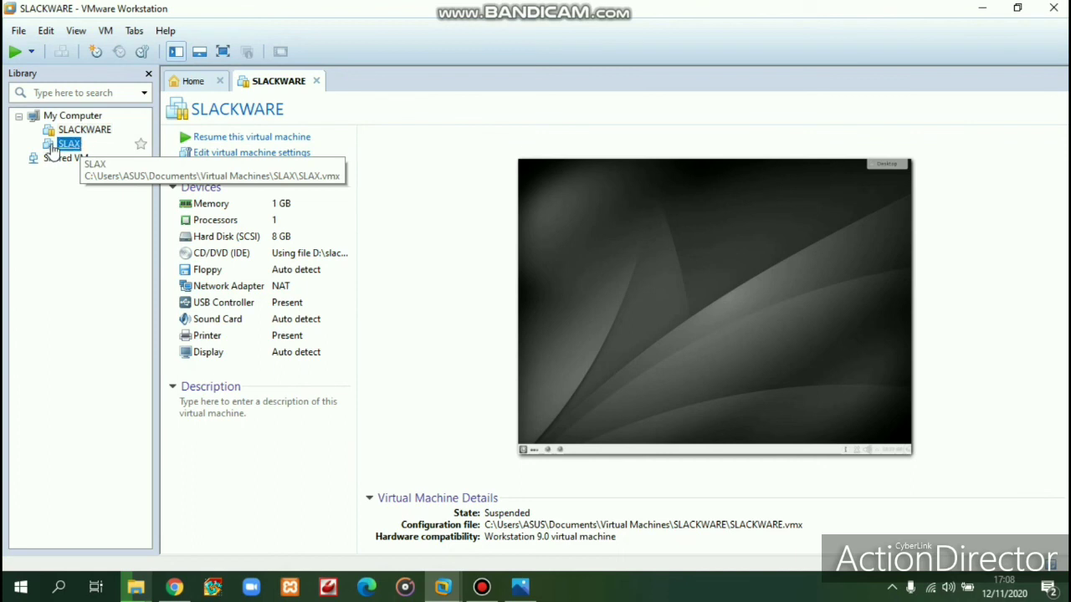